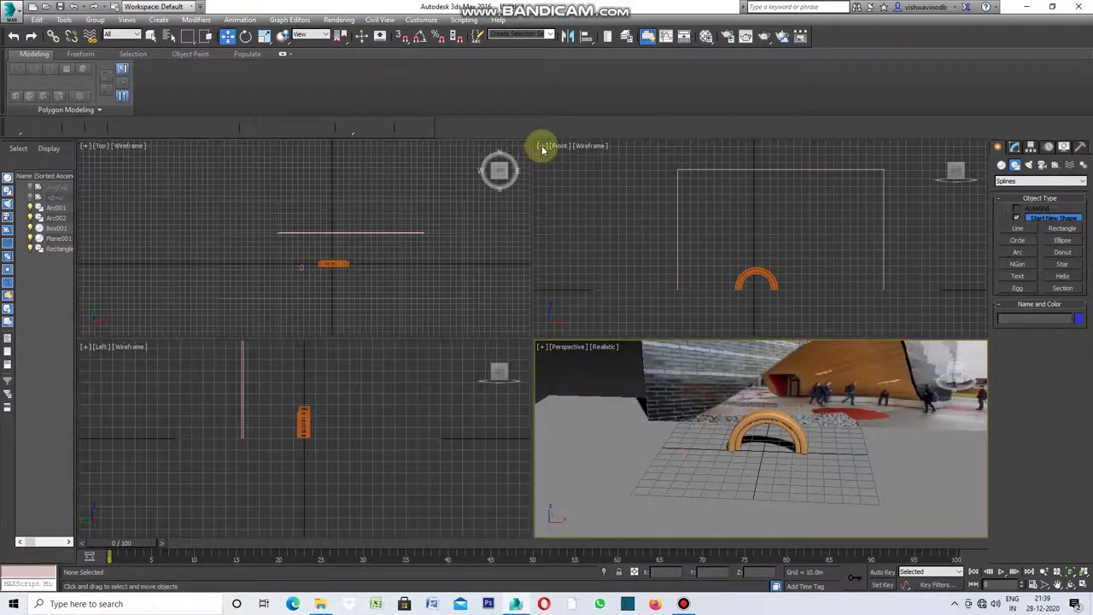
# Step: Maximize the Front view and draw a half-circle arc, Arc003, right of the orange arch
pyautogui.click(541, 147)
pyautogui.click(575, 161)
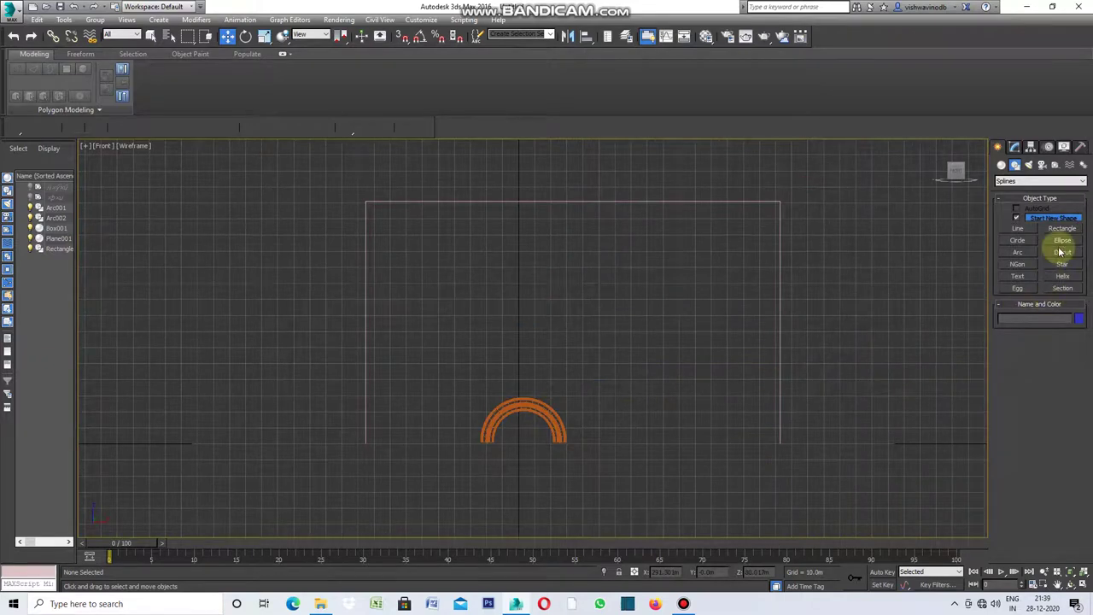
pyautogui.click(1020, 254)
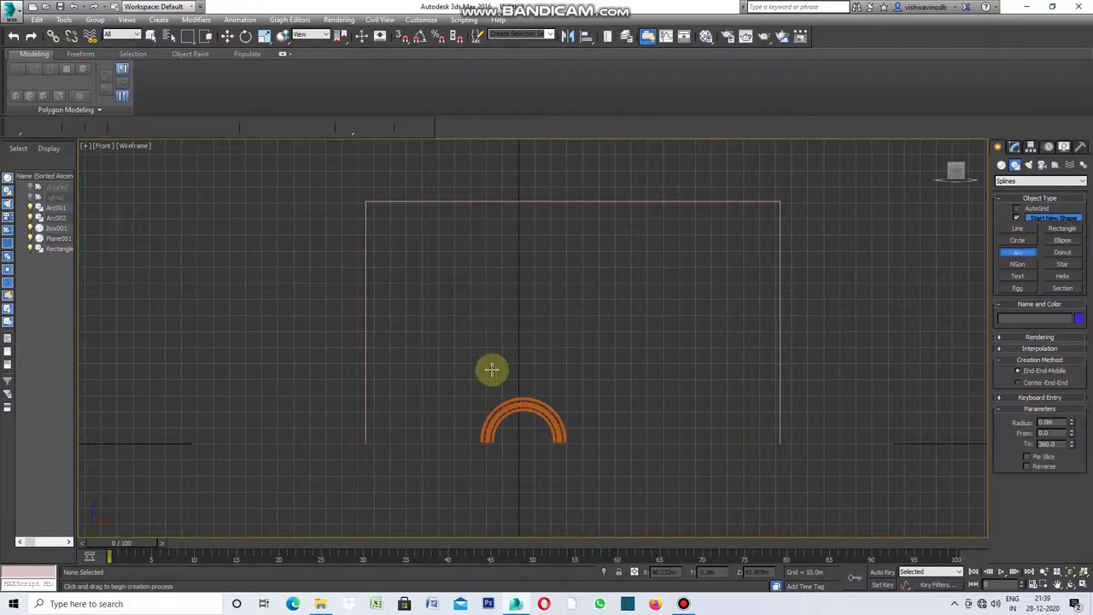
pyautogui.scroll(-3, 483, 376)
pyautogui.scroll(3, 555, 422)
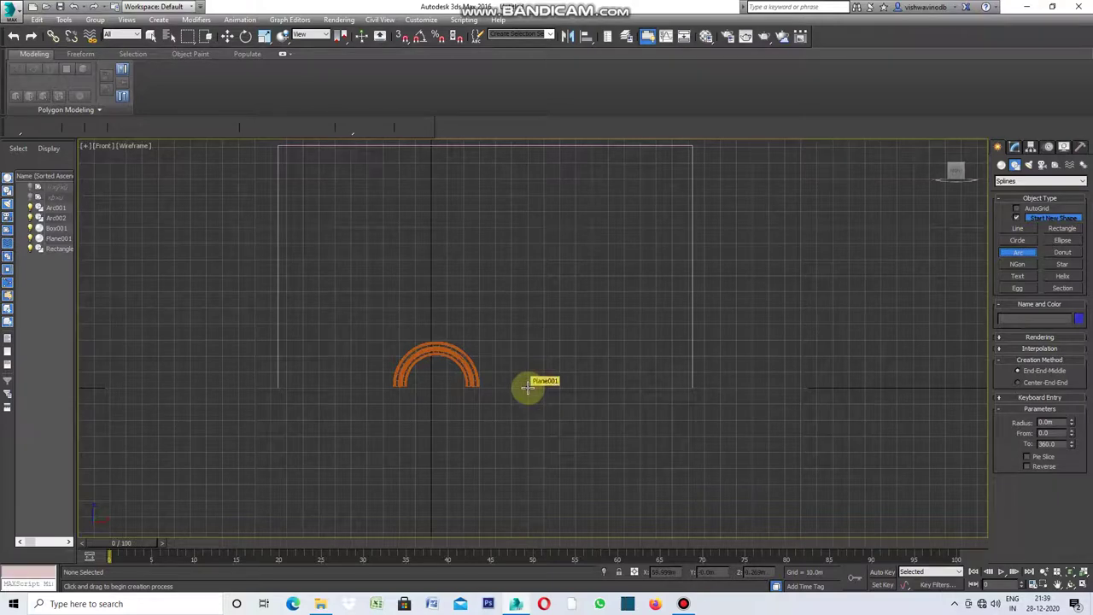
pyautogui.moveTo(528, 388); pyautogui.dragTo(621, 389)
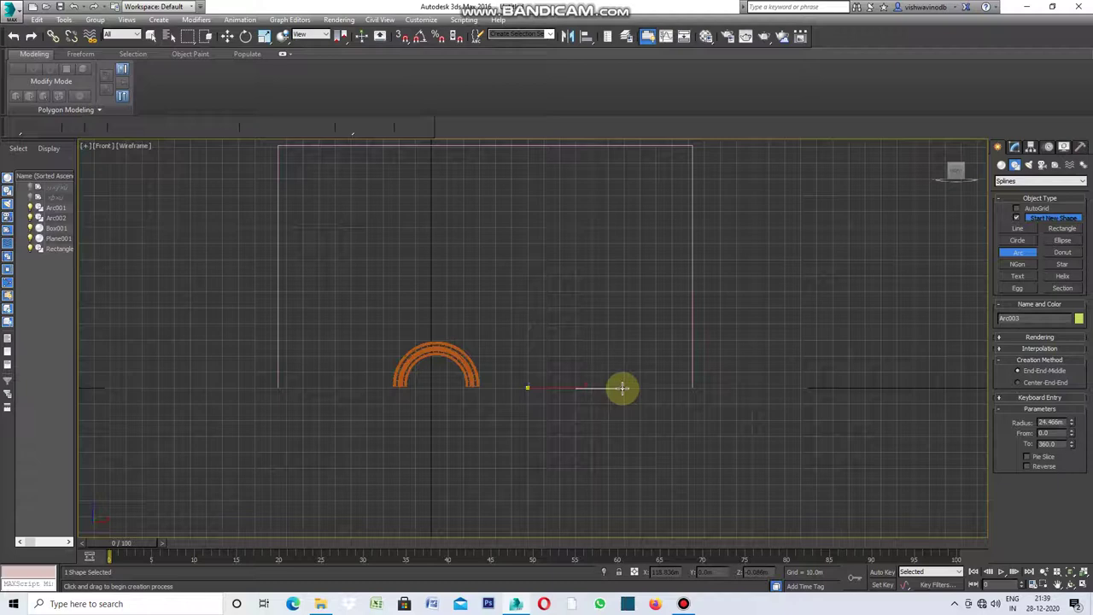
pyautogui.moveTo(622, 388); pyautogui.dragTo(622, 388)
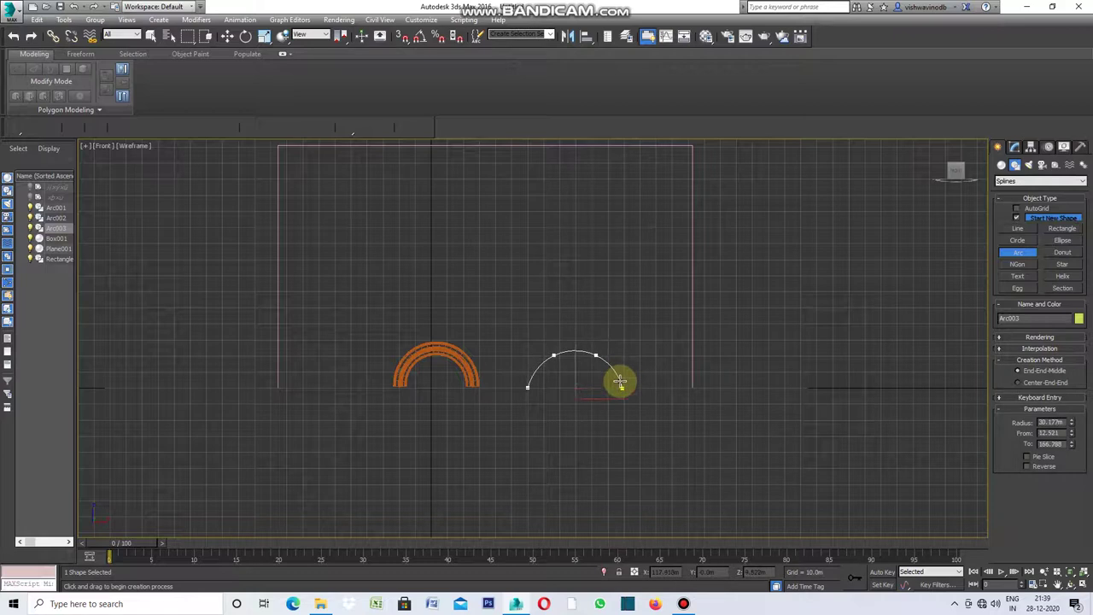
pyautogui.scroll(2, 569, 410)
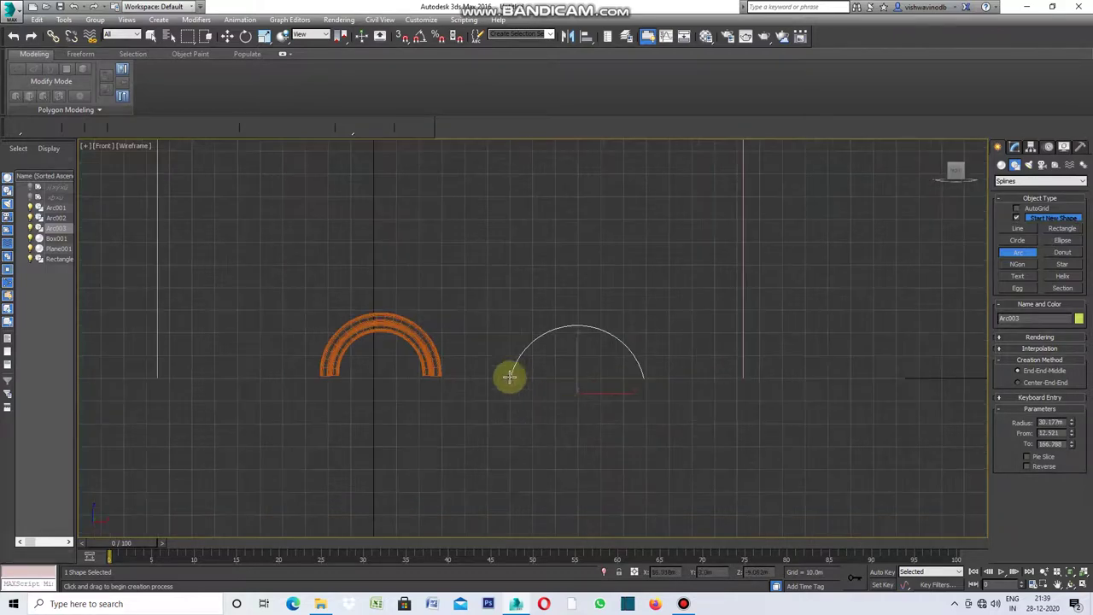
pyautogui.click(537, 346)
# Step: Convert the new arc into an editable spline
pyautogui.rightClick(680, 408)
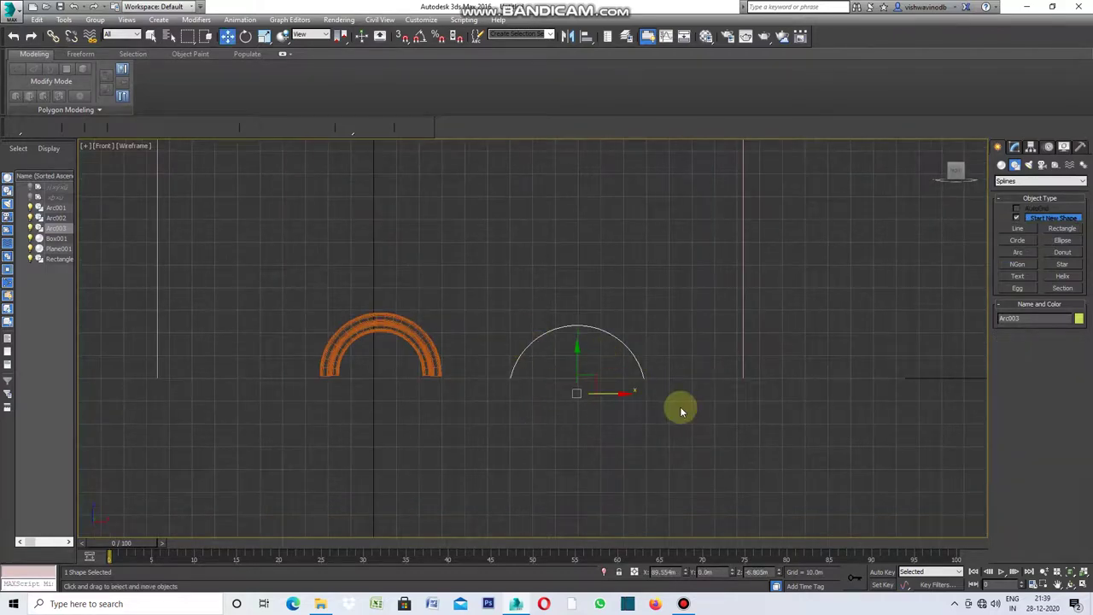
pyautogui.rightClick(681, 411)
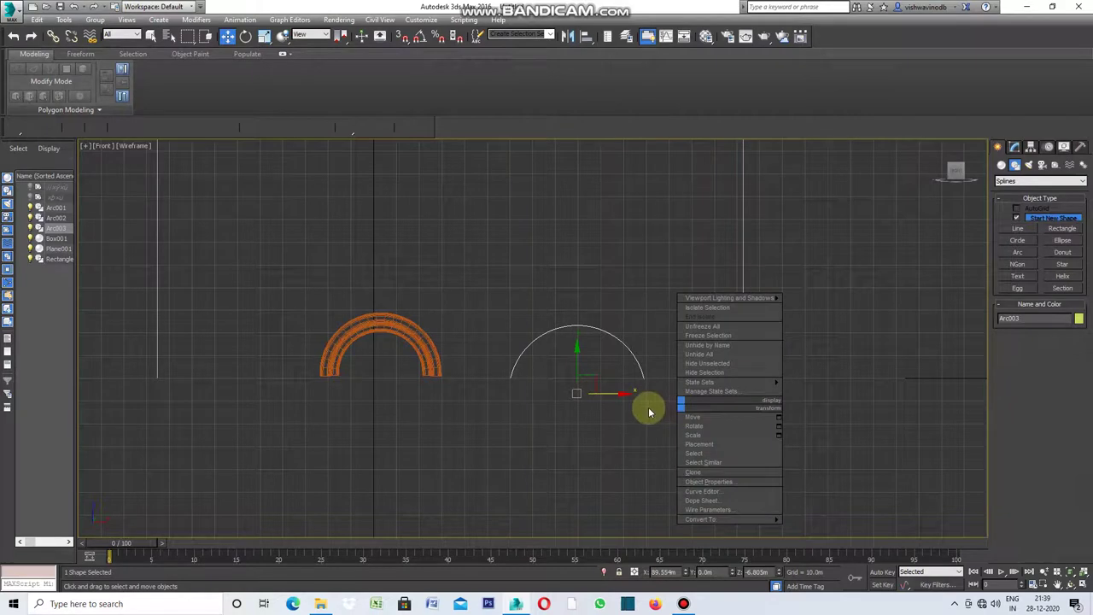
pyautogui.moveTo(709, 519)
pyautogui.click(825, 519)
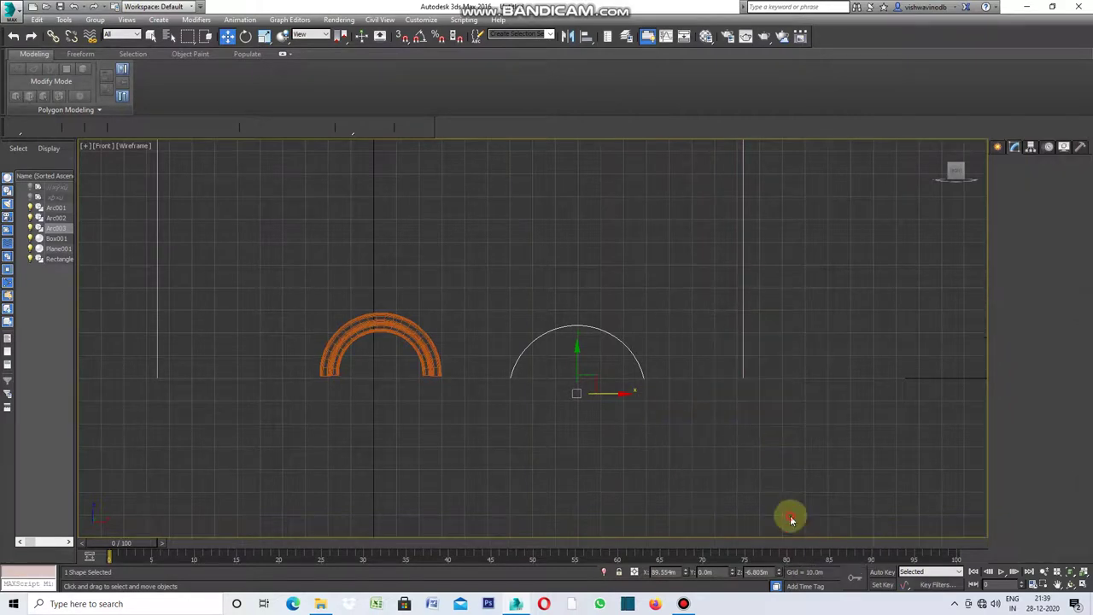
# Step: Restore the four-viewport layout
pyautogui.click(86, 145)
pyautogui.click(103, 159)
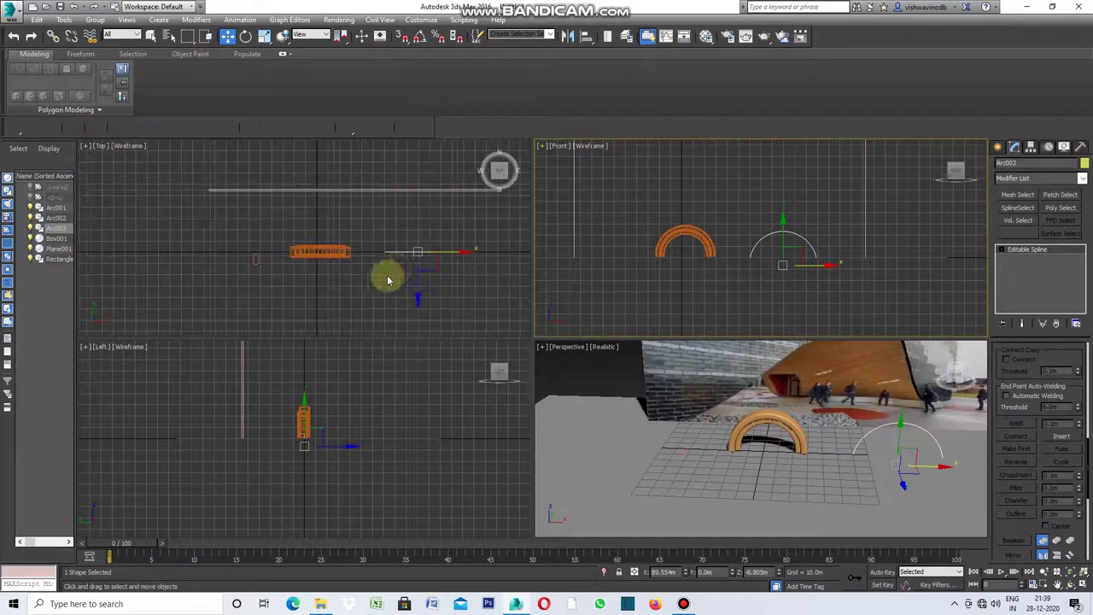
pyautogui.scroll(5, 367, 265)
pyautogui.scroll(3, 308, 269)
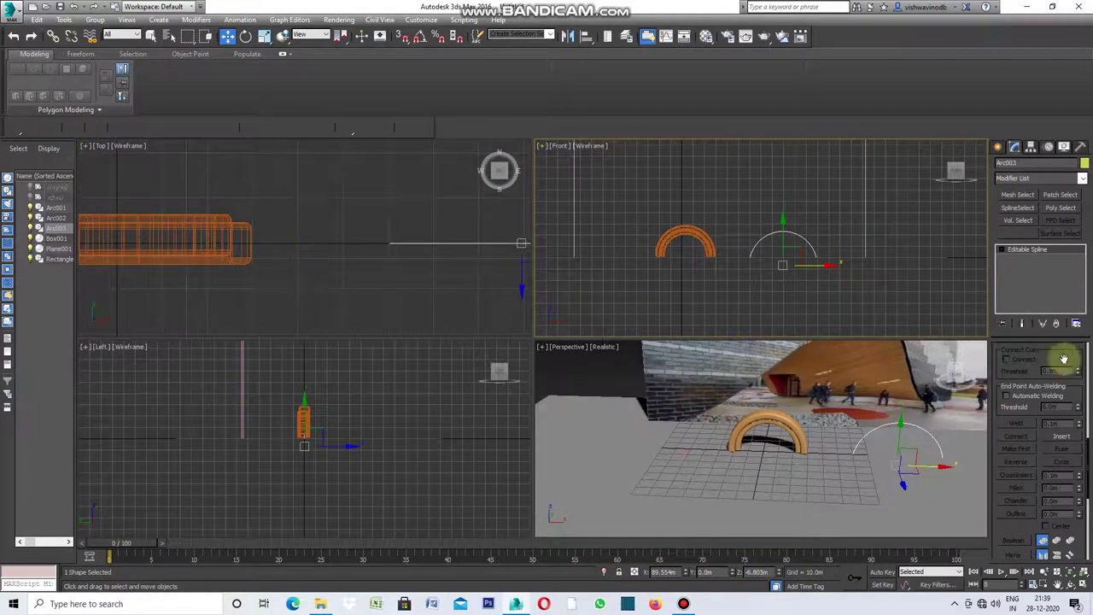
pyautogui.click(999, 151)
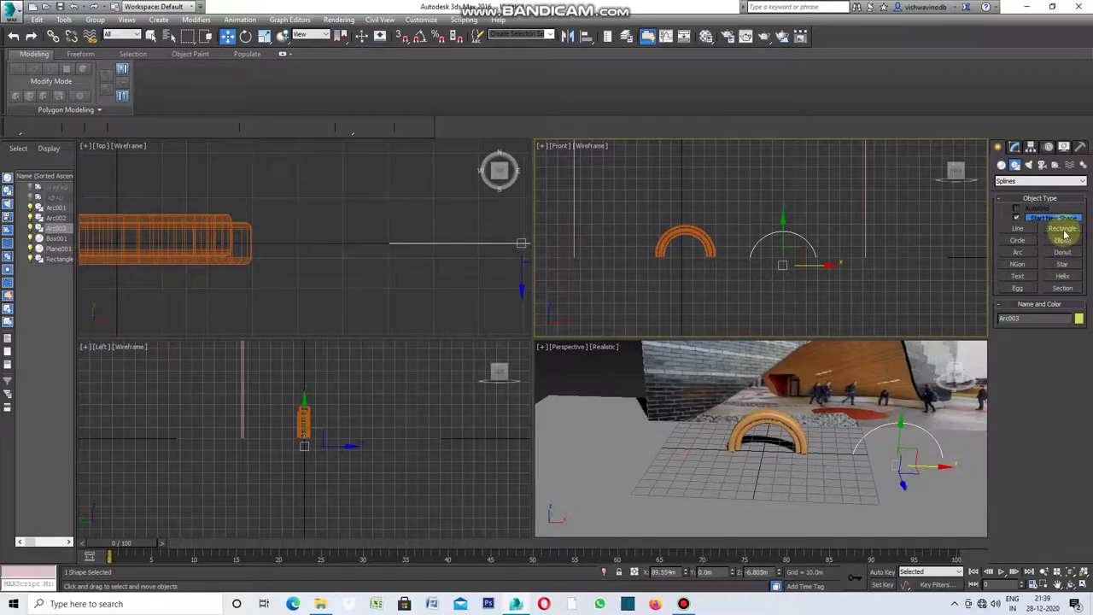
# Step: Draw a small 2.76m by 0.802m rectangle, Rectangle002, in the Top view
pyautogui.click(1065, 233)
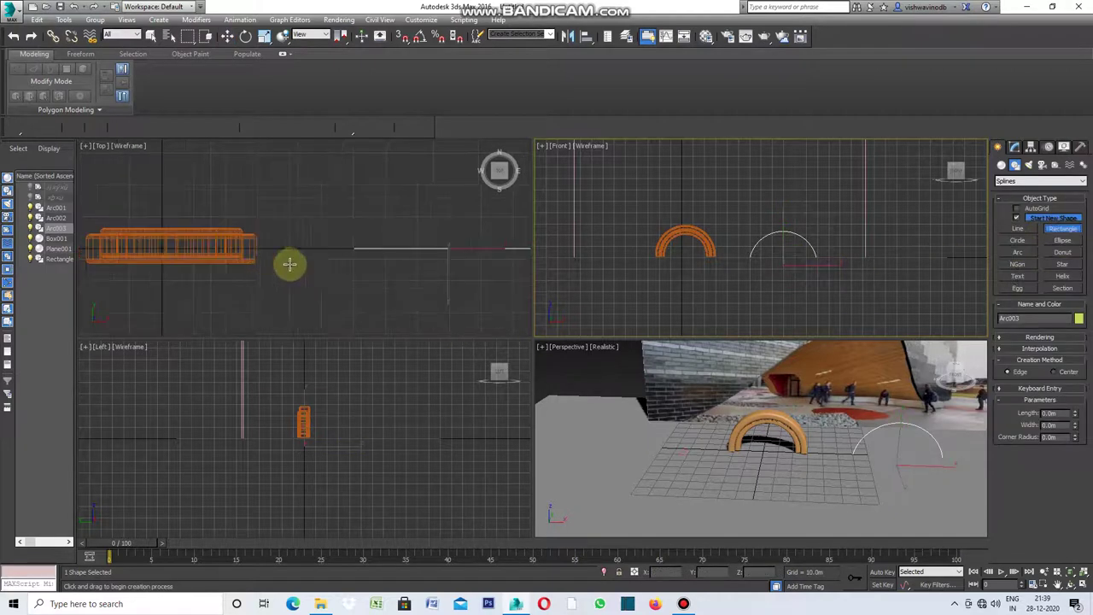
pyautogui.scroll(2, 327, 260)
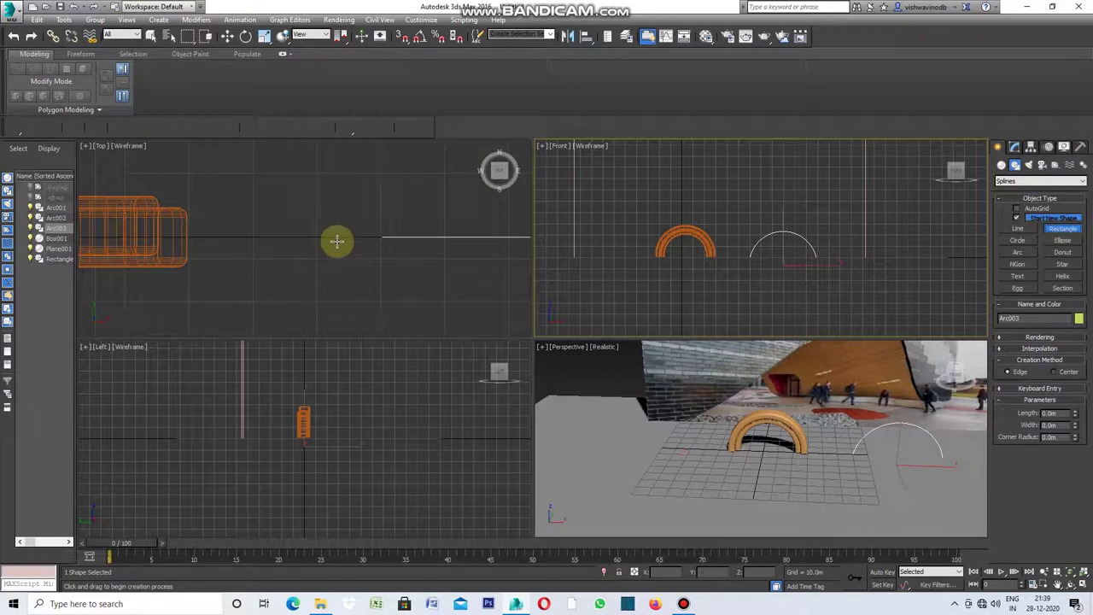
pyautogui.moveTo(333, 236); pyautogui.dragTo(329, 253)
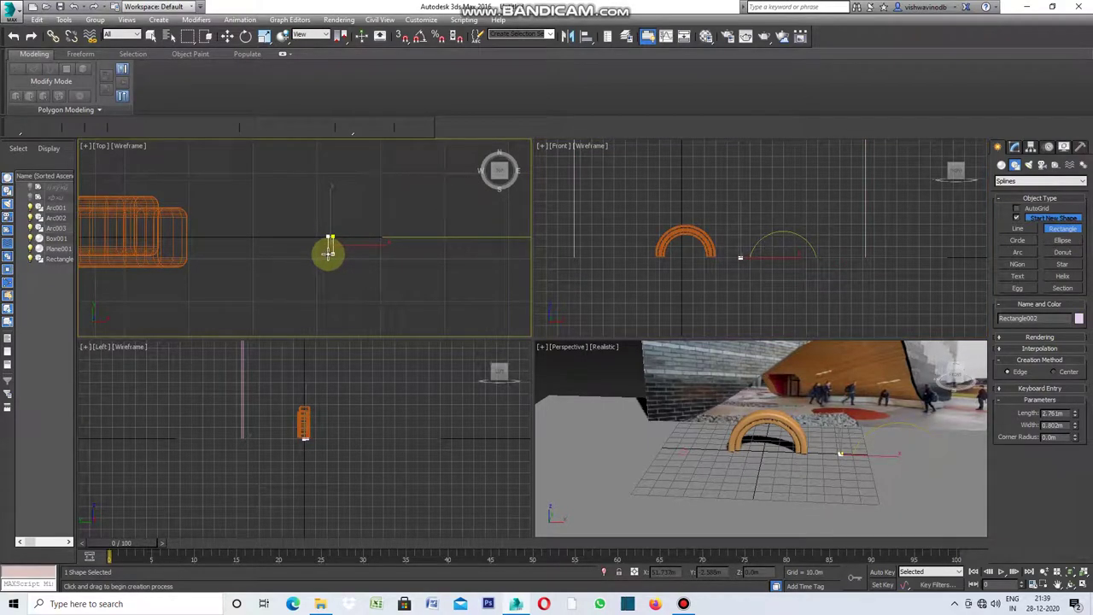
pyautogui.scroll(2, 328, 249)
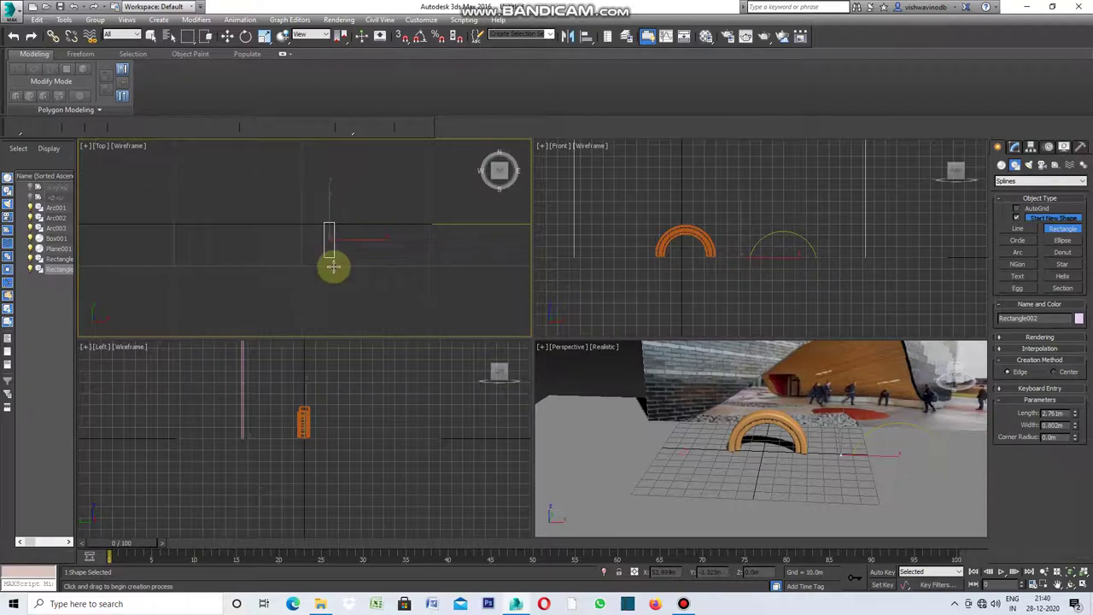
pyautogui.scroll(-2, 291, 250)
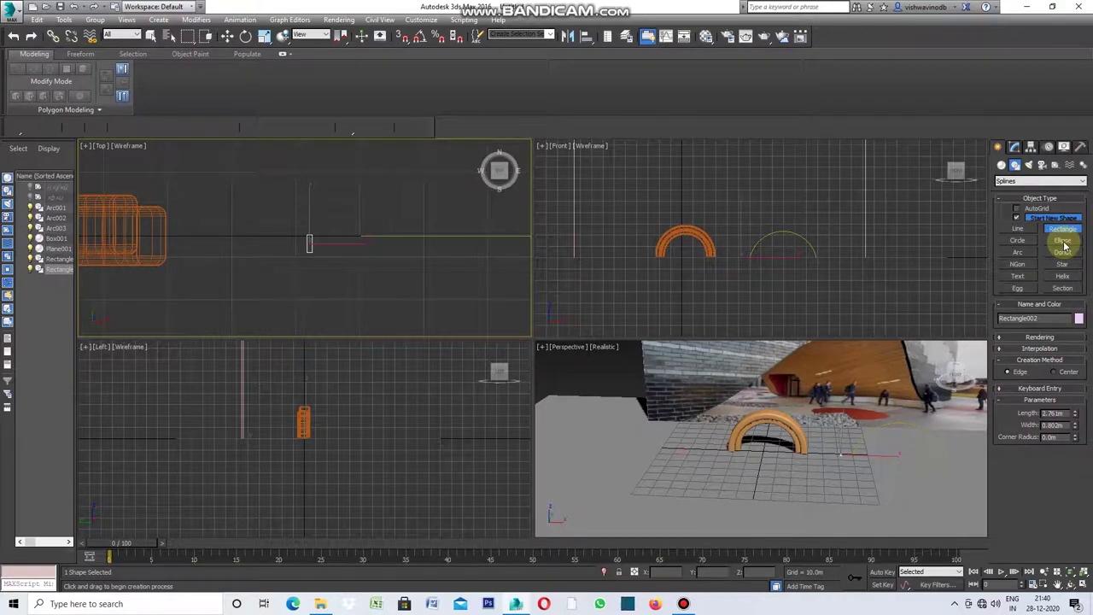
# Step: Draw a small hexagon, NGon001, in the Top view
pyautogui.click(1024, 266)
pyautogui.moveTo(360, 265); pyautogui.dragTo(319, 246, button='middle')
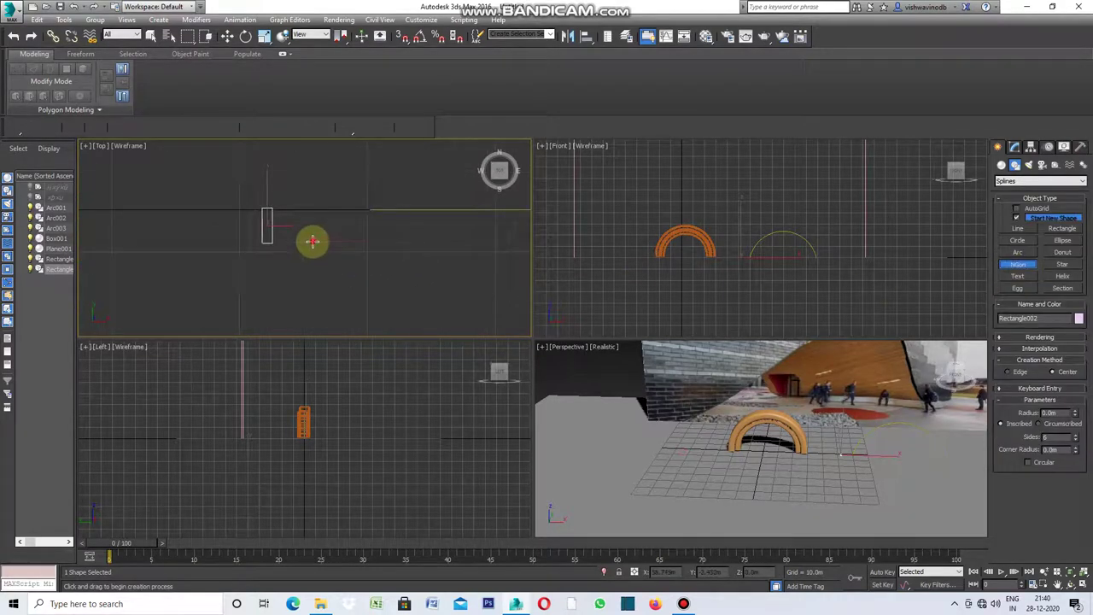
pyautogui.moveTo(313, 242); pyautogui.dragTo(309, 247)
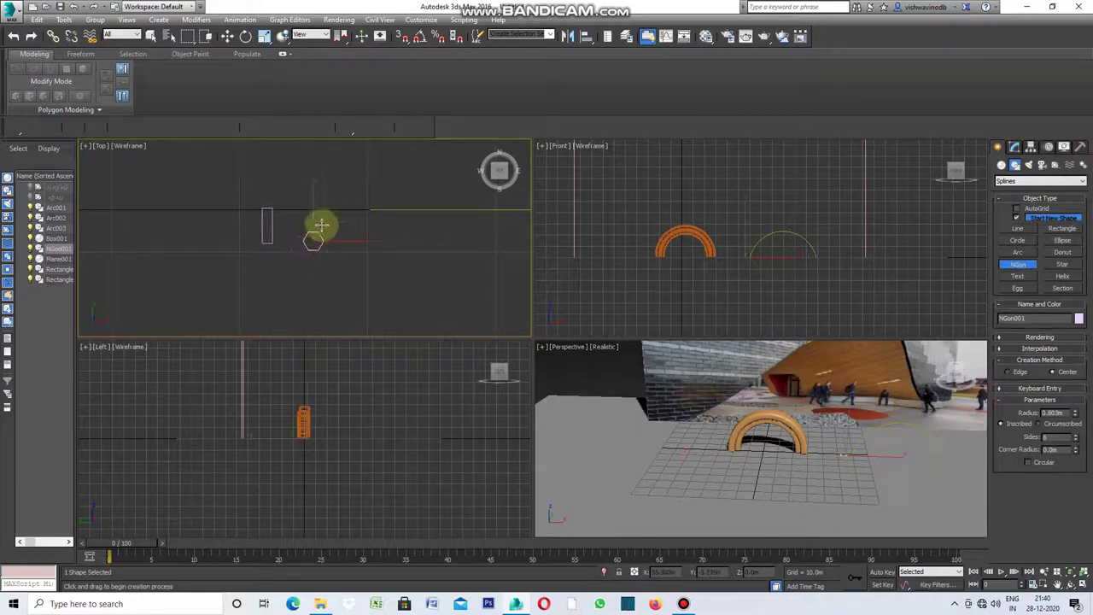
# Step: Draw a small helix, Helix001, 0.312m high beside the hexagon
pyautogui.click(1017, 288)
pyautogui.click(1062, 277)
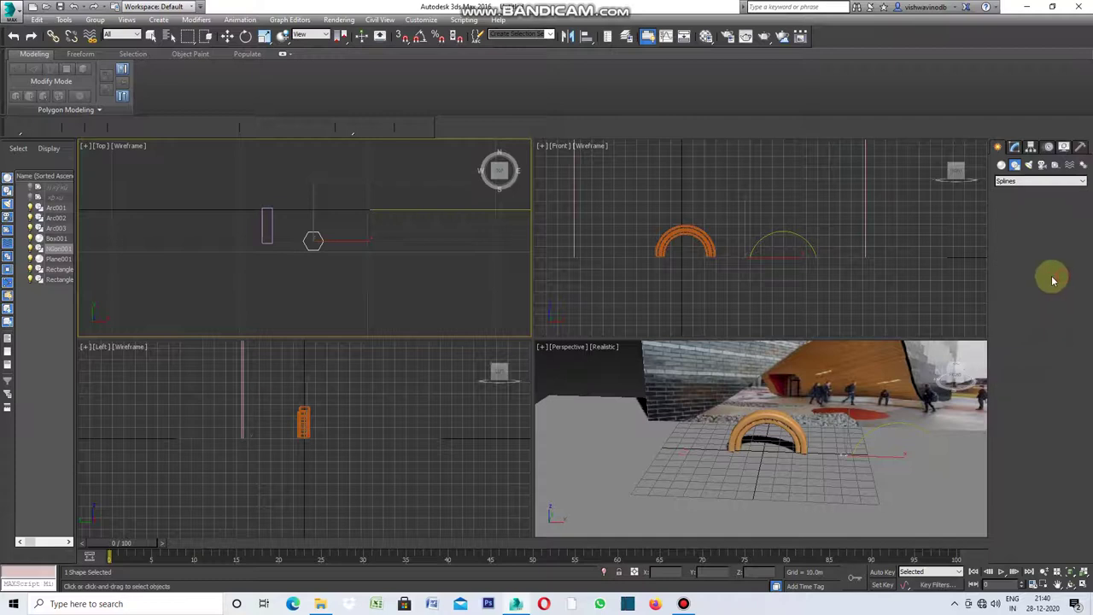
pyautogui.moveTo(301, 267); pyautogui.dragTo(297, 270)
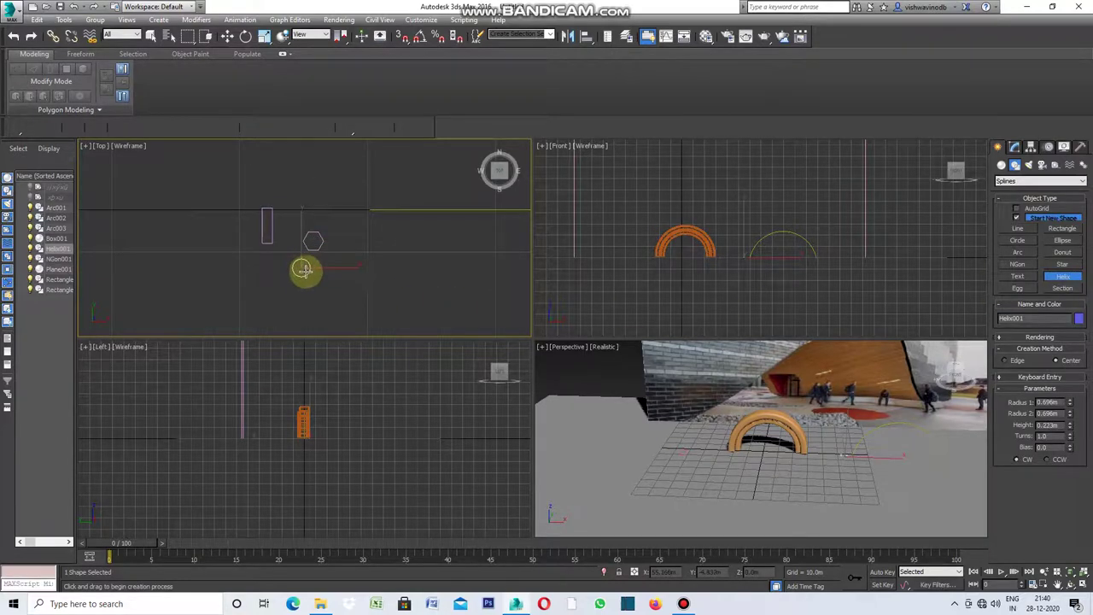
pyautogui.click(302, 269)
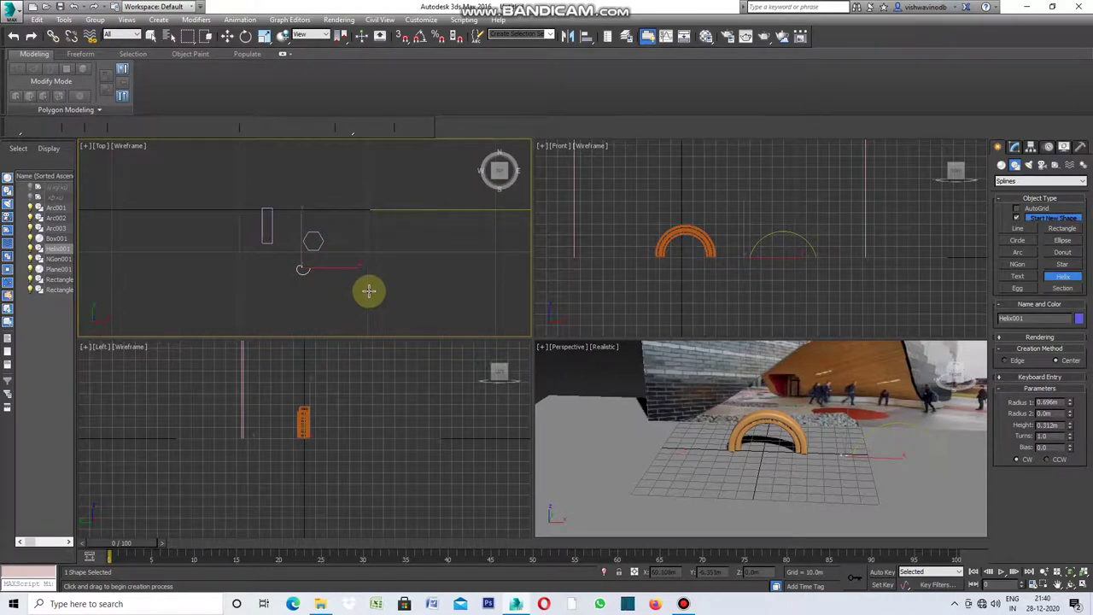
pyautogui.press('w')
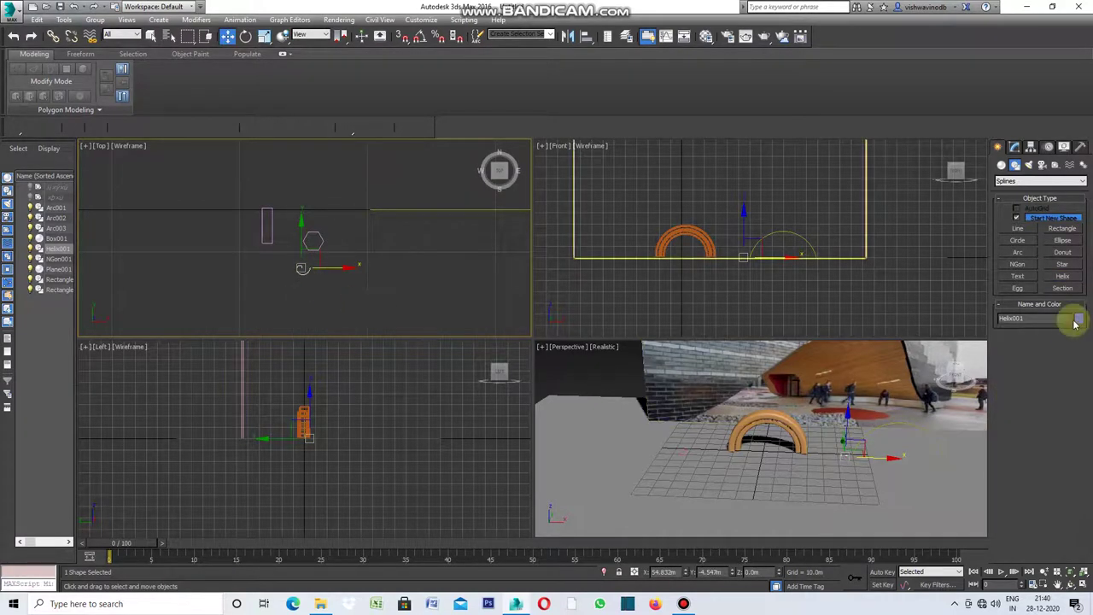
# Step: Draw a six-point star with radii 0.662m and 0.339m in the Top view
pyautogui.click(1063, 265)
pyautogui.moveTo(346, 256); pyautogui.dragTo(346, 260)
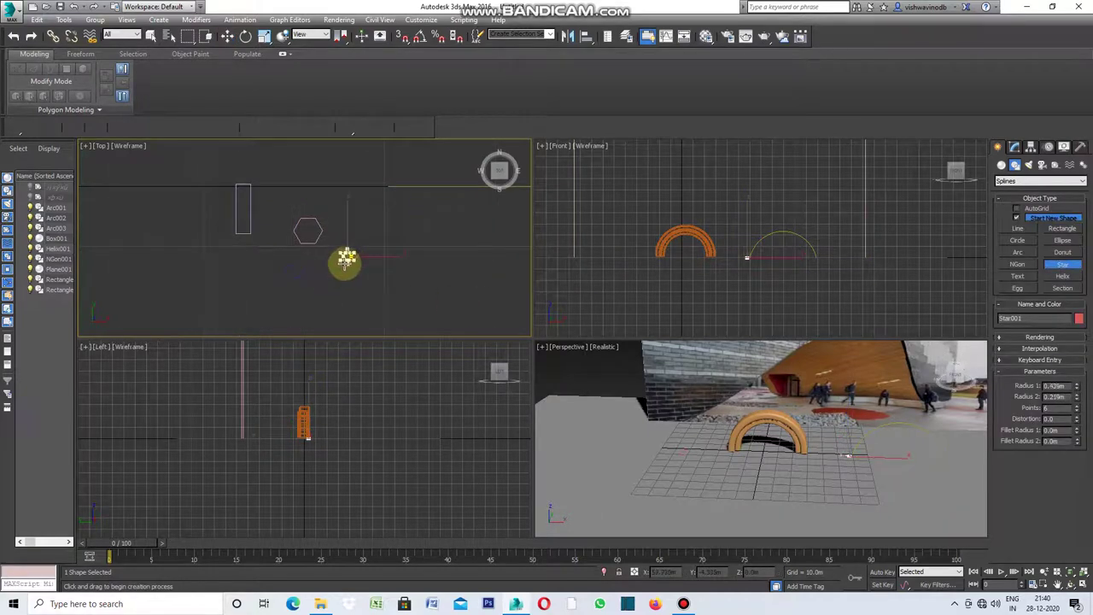
pyautogui.click(348, 261)
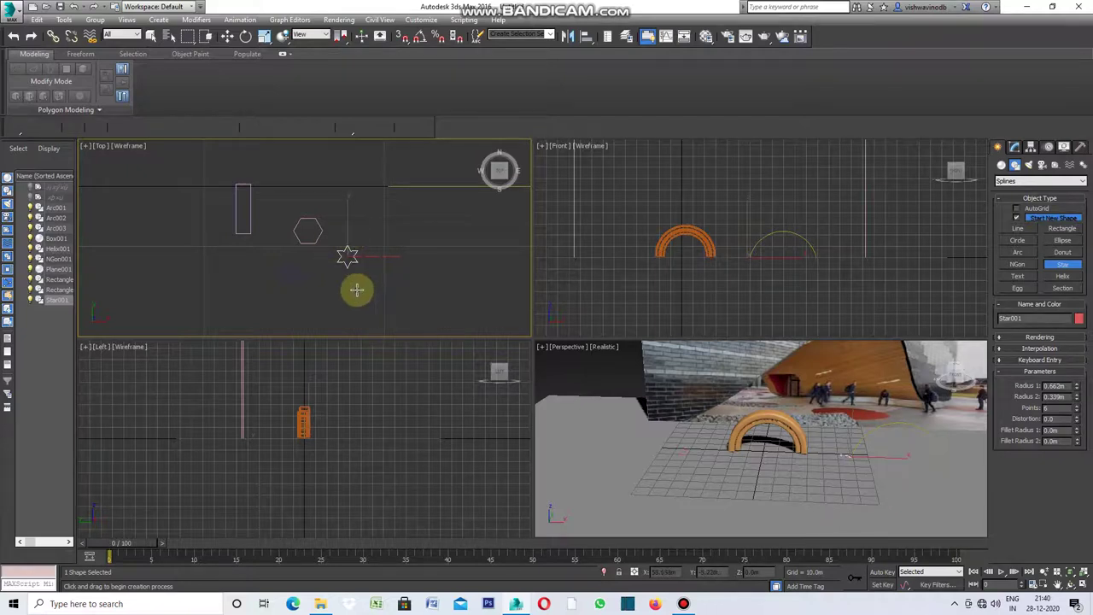
# Step: Zoom and pan the Front view to frame the arcs
pyautogui.scroll(-4, 254, 238)
pyautogui.scroll(-2, 282, 255)
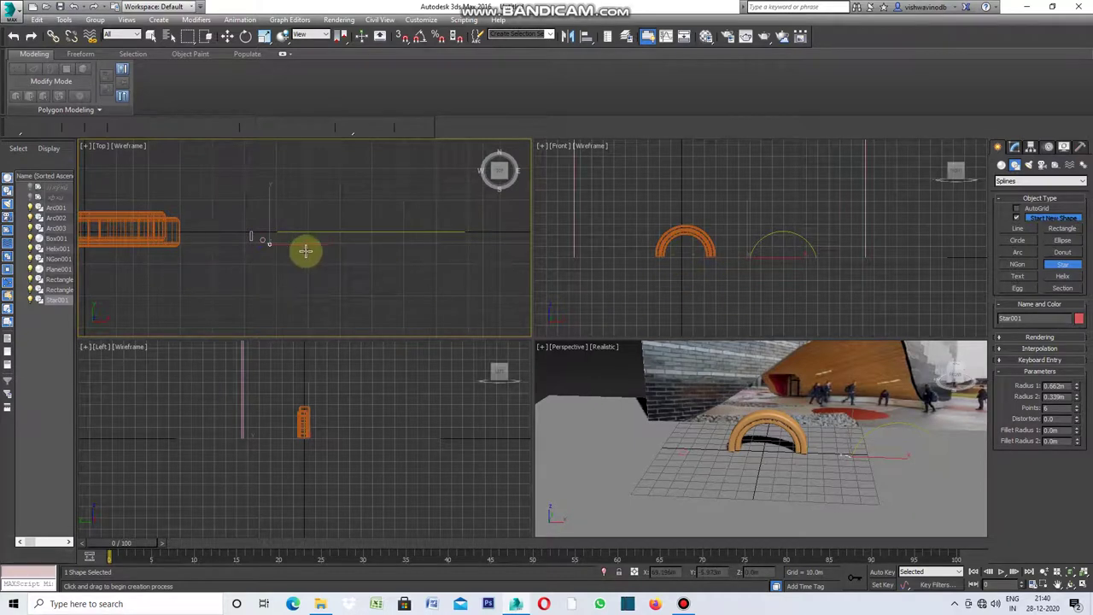
pyautogui.scroll(5, 305, 248)
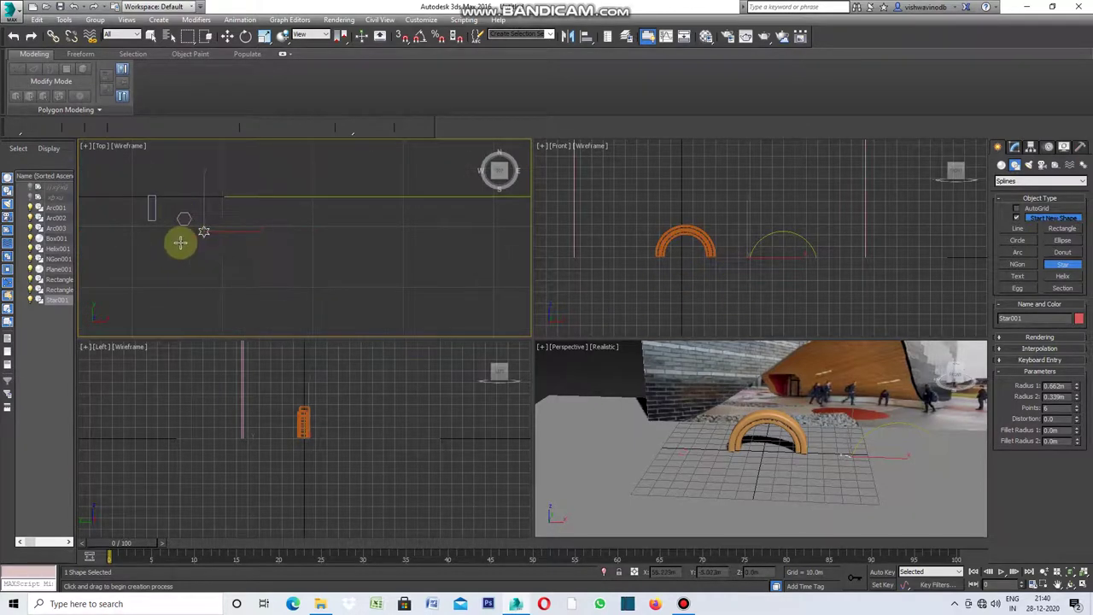
pyautogui.scroll(-3, 291, 244)
pyautogui.moveTo(672, 248)
pyautogui.mouseDown(button='middle')
pyautogui.moveTo(724, 281)
pyautogui.moveTo(764, 268)
pyautogui.mouseUp(button='middle')
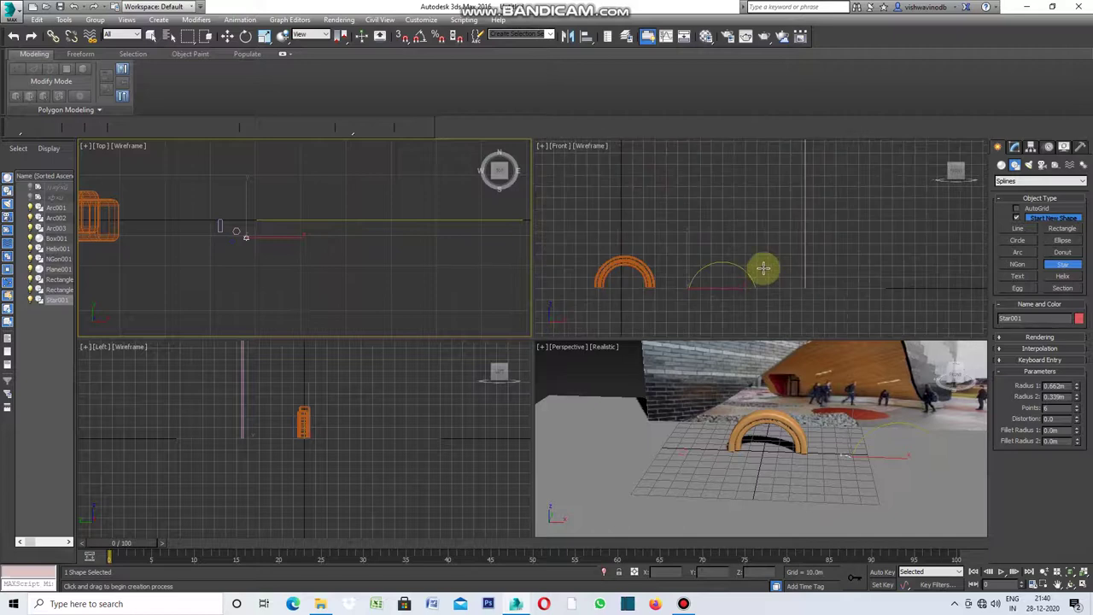
pyautogui.click(228, 37)
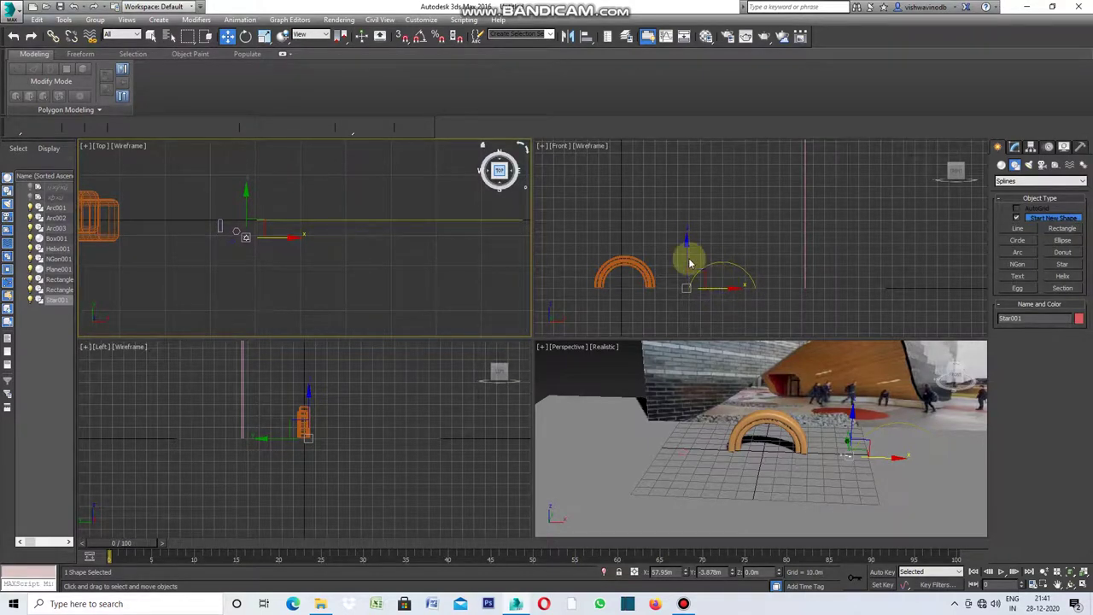
# Step: Shift-drag Arc003 upward three times to stack copies Arc004, Arc005 and Arc006
pyautogui.click(687, 265)
pyautogui.moveTo(686, 260); pyautogui.dragTo(693, 251)
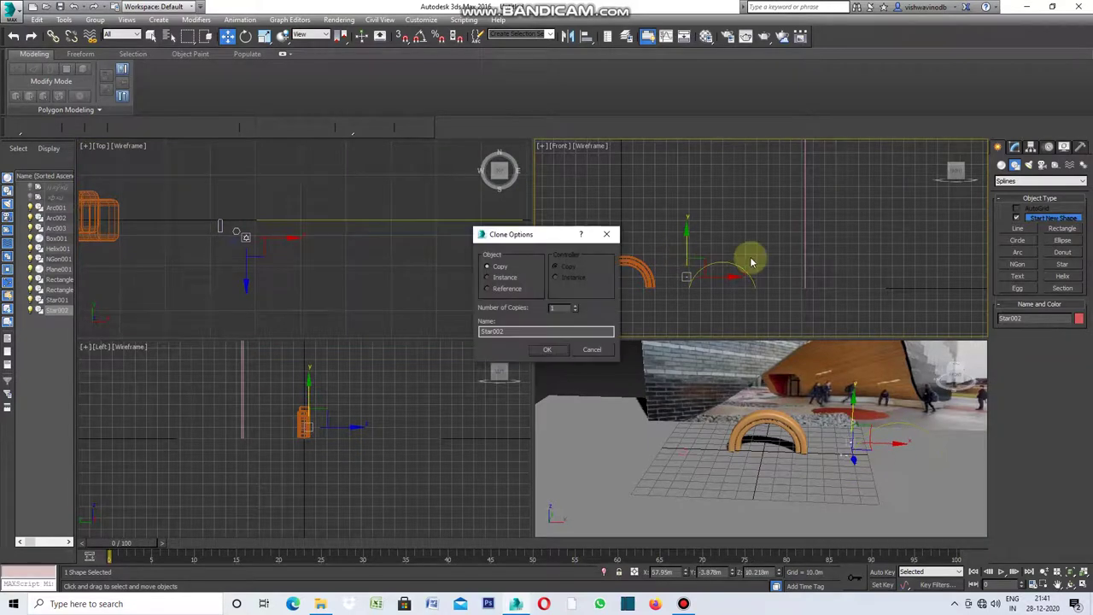
pyautogui.click(608, 233)
pyautogui.click(749, 272)
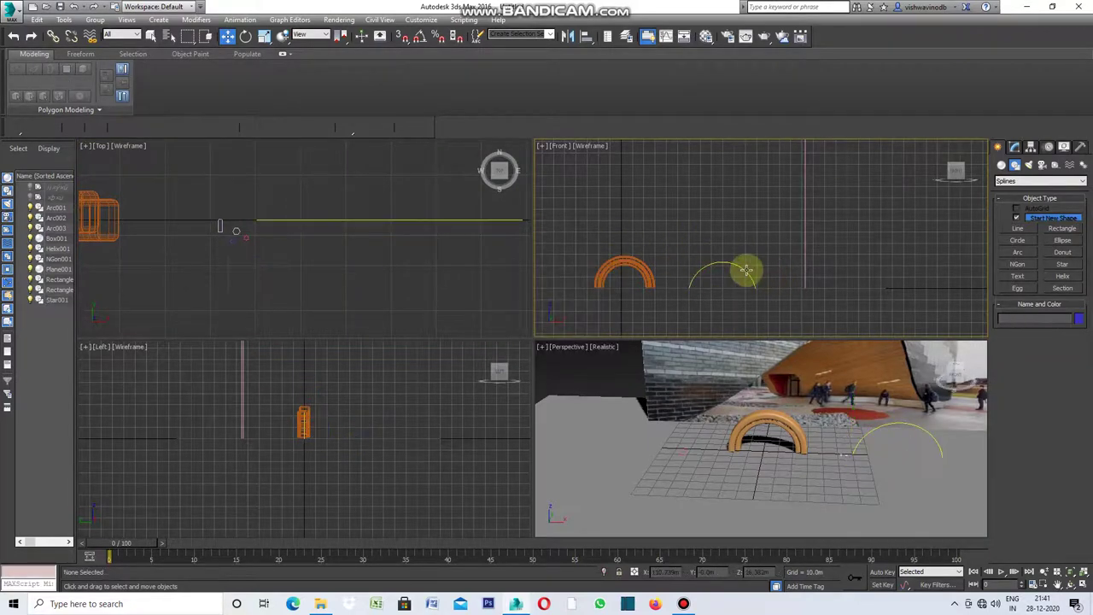
pyautogui.keyDown('shift'); pyautogui.moveTo(722, 259); pyautogui.dragTo(722, 217); pyautogui.keyUp('shift')
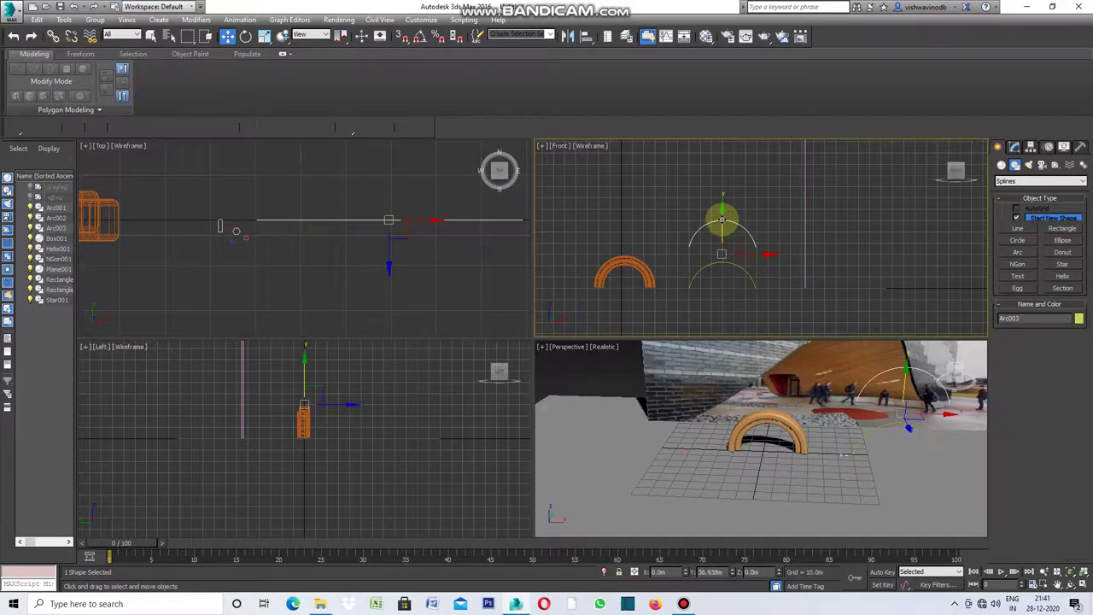
pyautogui.click(548, 349)
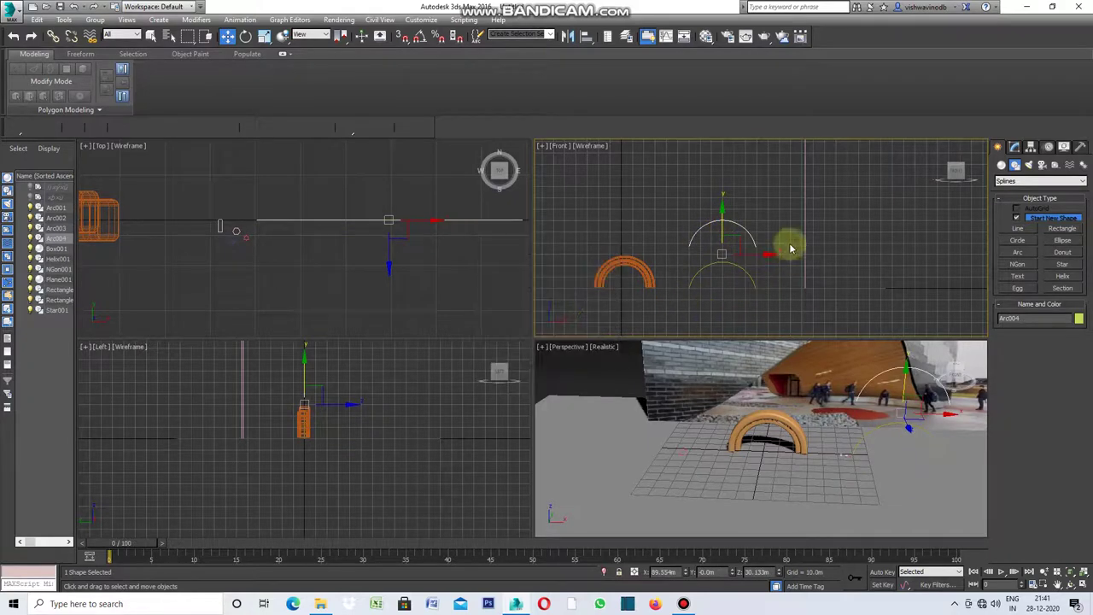
pyautogui.keyDown('shift'); pyautogui.moveTo(721, 229); pyautogui.dragTo(722, 195); pyautogui.keyUp('shift')
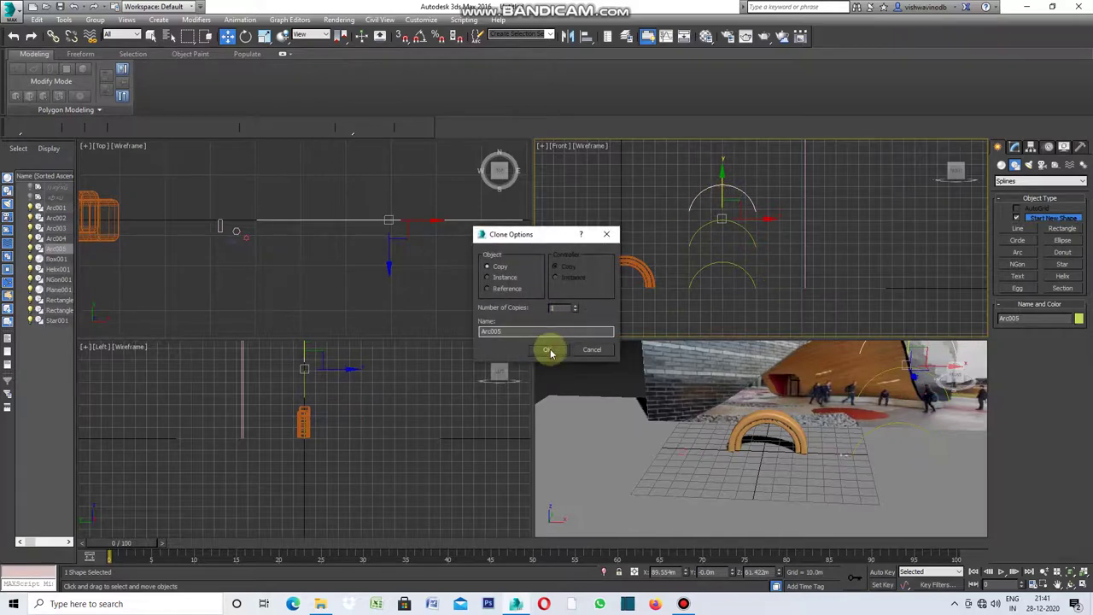
pyautogui.click(548, 350)
pyautogui.keyDown('shift'); pyautogui.moveTo(722, 179); pyautogui.dragTo(722, 138); pyautogui.keyUp('shift')
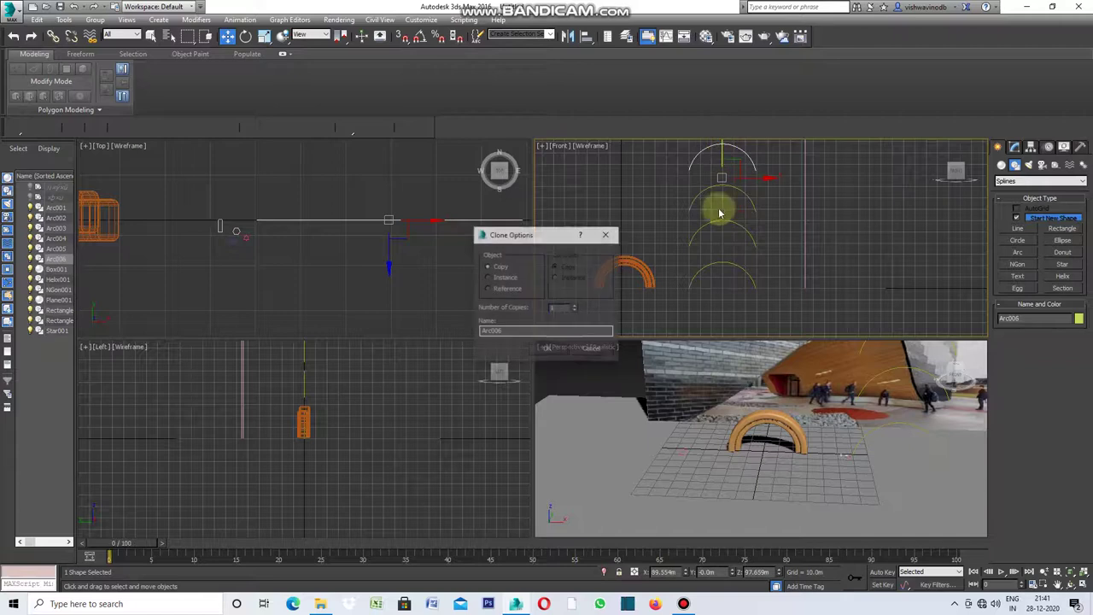
pyautogui.click(557, 349)
# Step: Apply a Sweep modifier to the bottom arc Arc003
pyautogui.click(694, 285)
pyautogui.click(1015, 146)
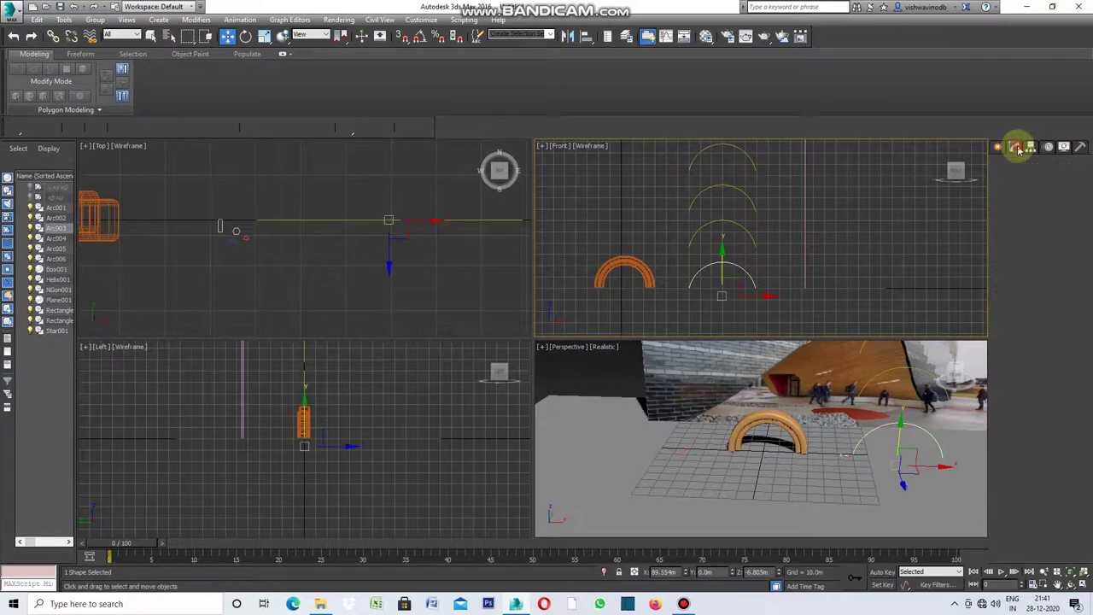
pyautogui.click(1082, 179)
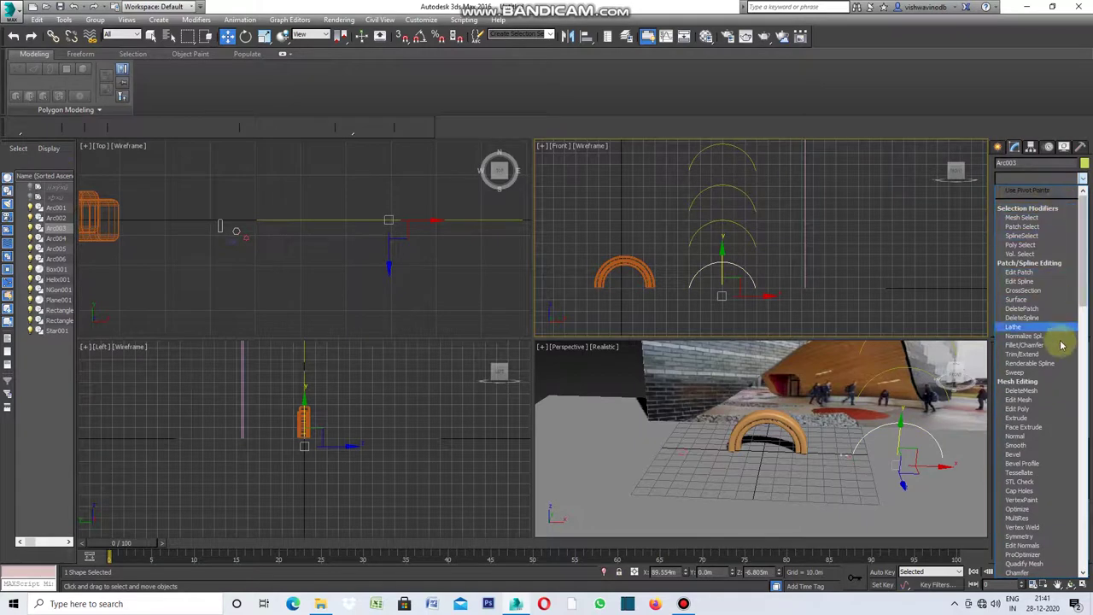
pyautogui.click(1008, 373)
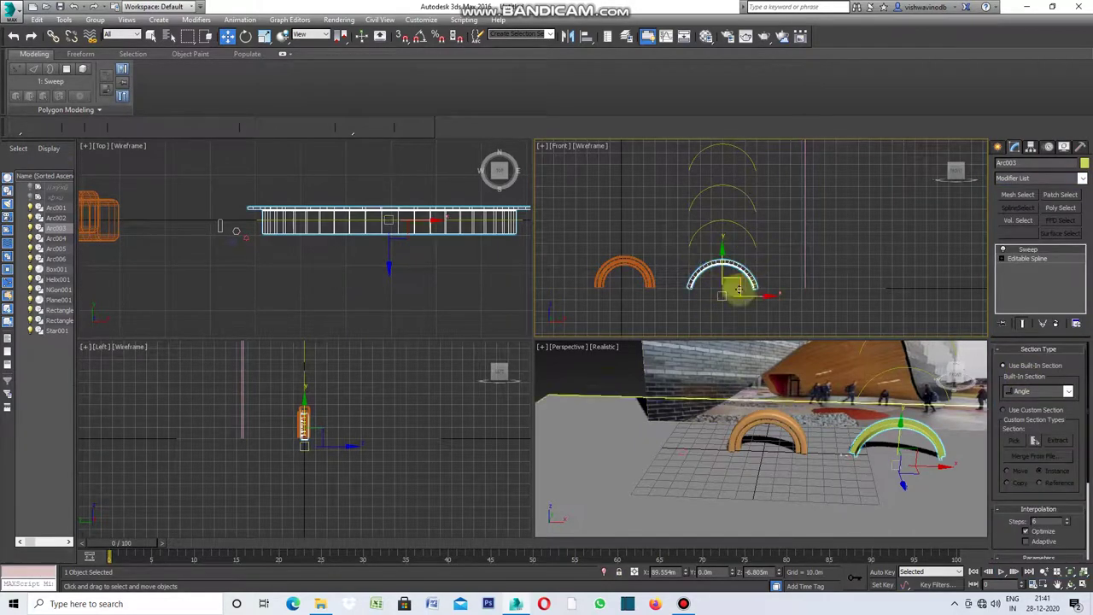
# Step: Switch Arc003's sweep to a custom section and pick Rectangle002 as the shape
pyautogui.click(1004, 410)
pyautogui.click(1019, 442)
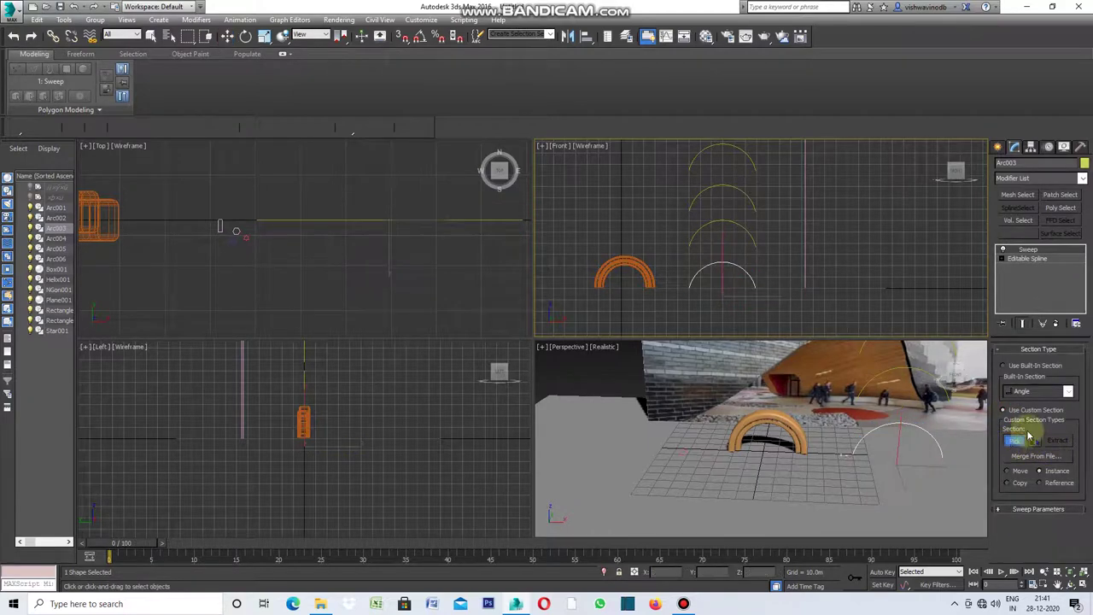
pyautogui.click(220, 228)
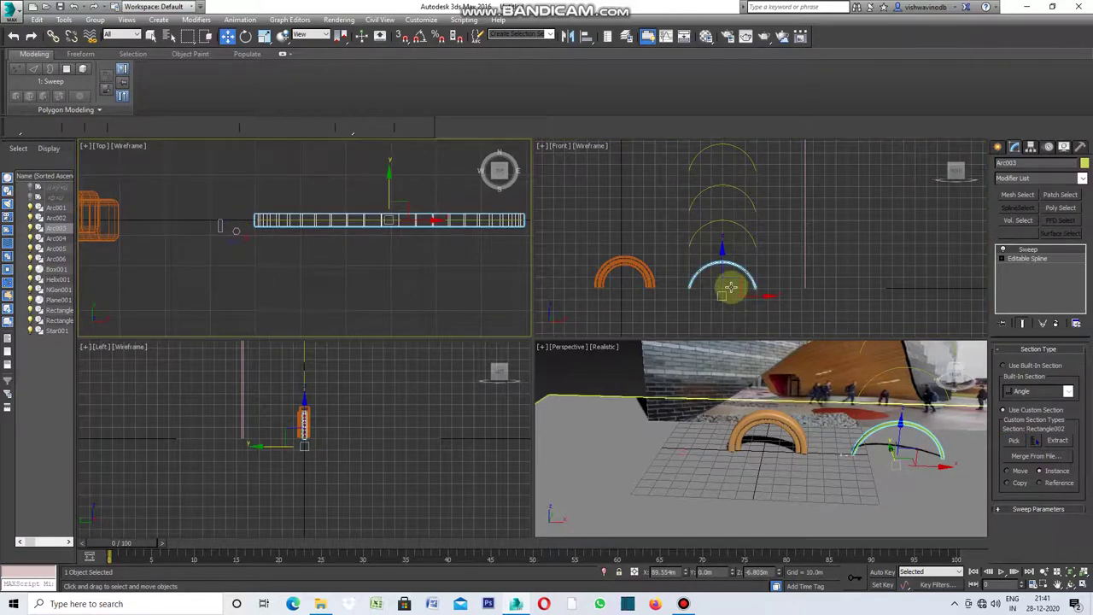
pyautogui.scroll(2, 722, 284)
pyautogui.scroll(3, 712, 276)
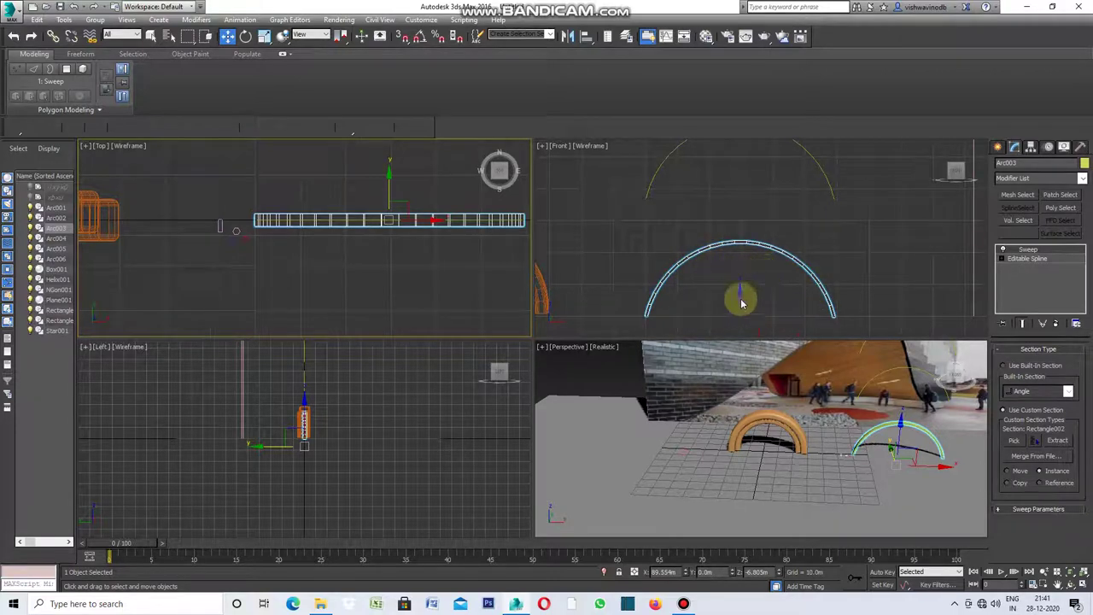
pyautogui.click(378, 281)
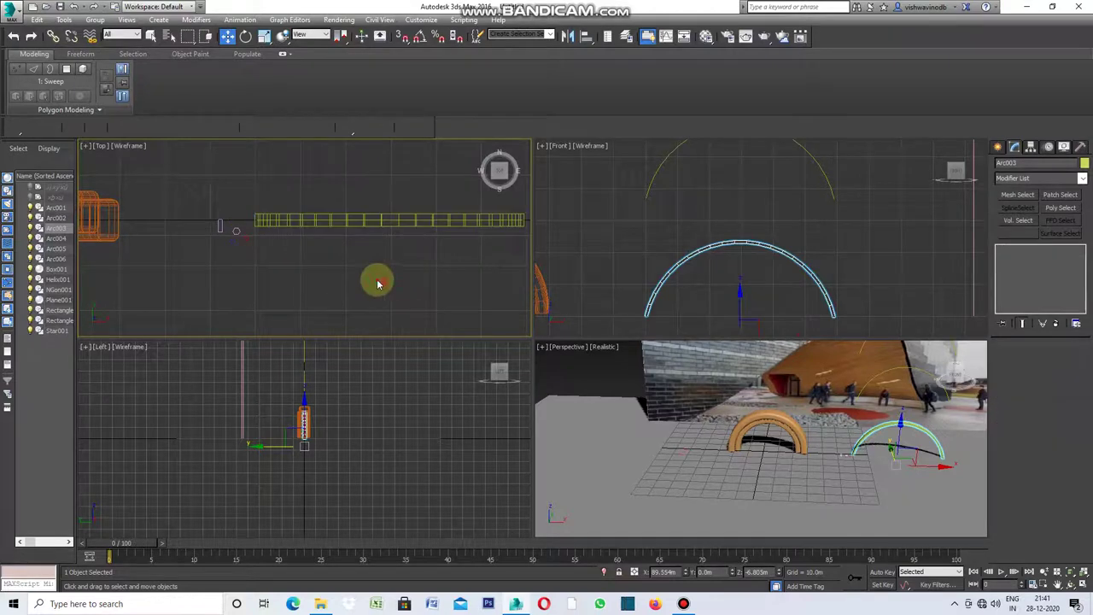
# Step: Increase Rectangle002's width from 1 to 2 to 3.0m, thickening the swept arch
pyautogui.click(221, 226)
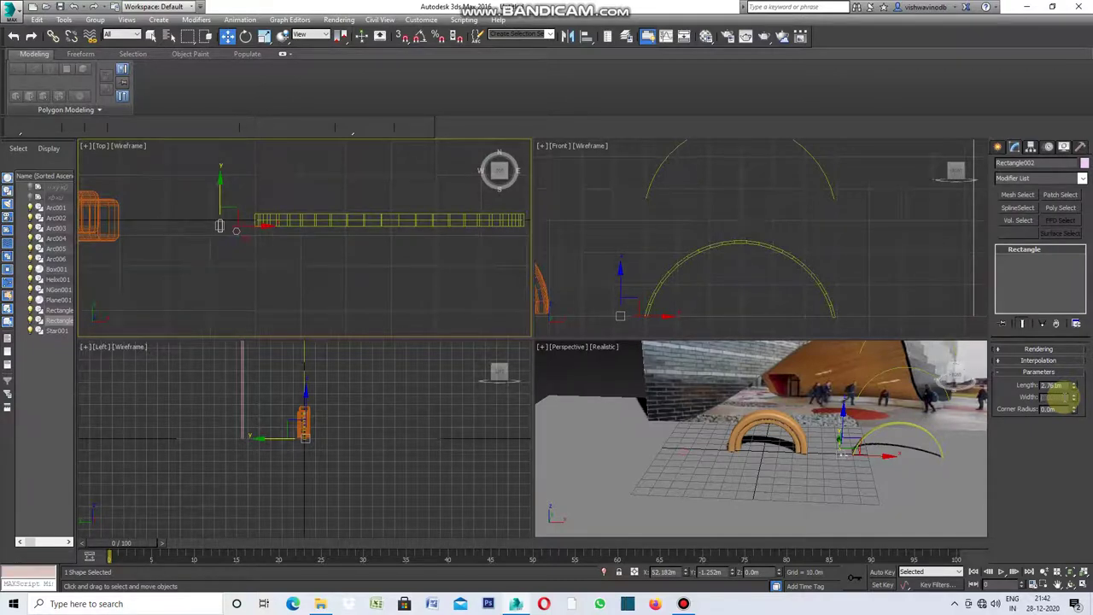
pyautogui.write('1.0m')
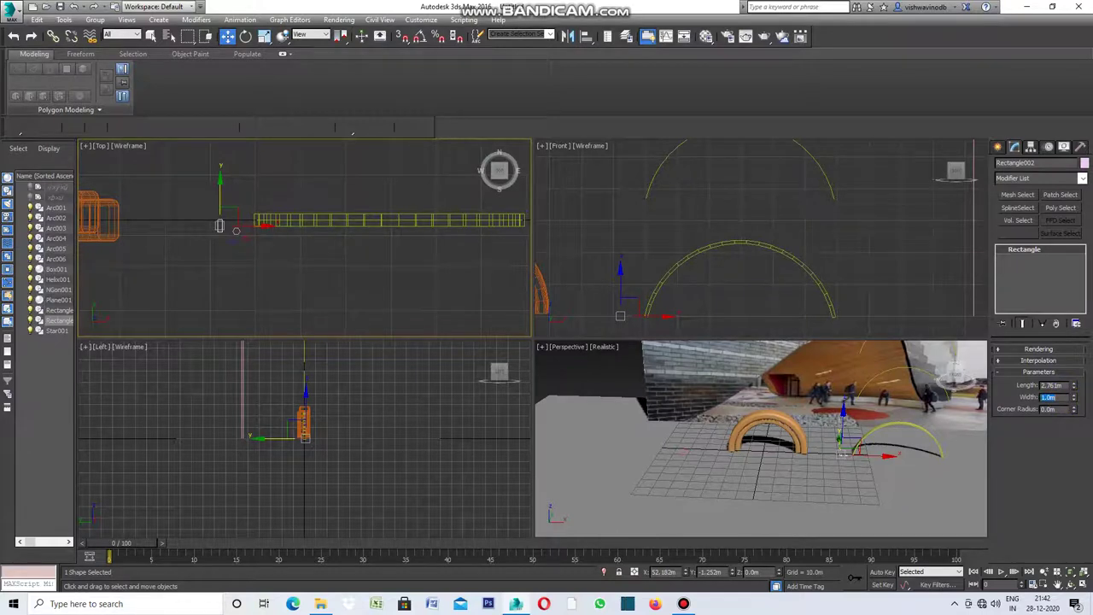
pyautogui.click(1070, 398)
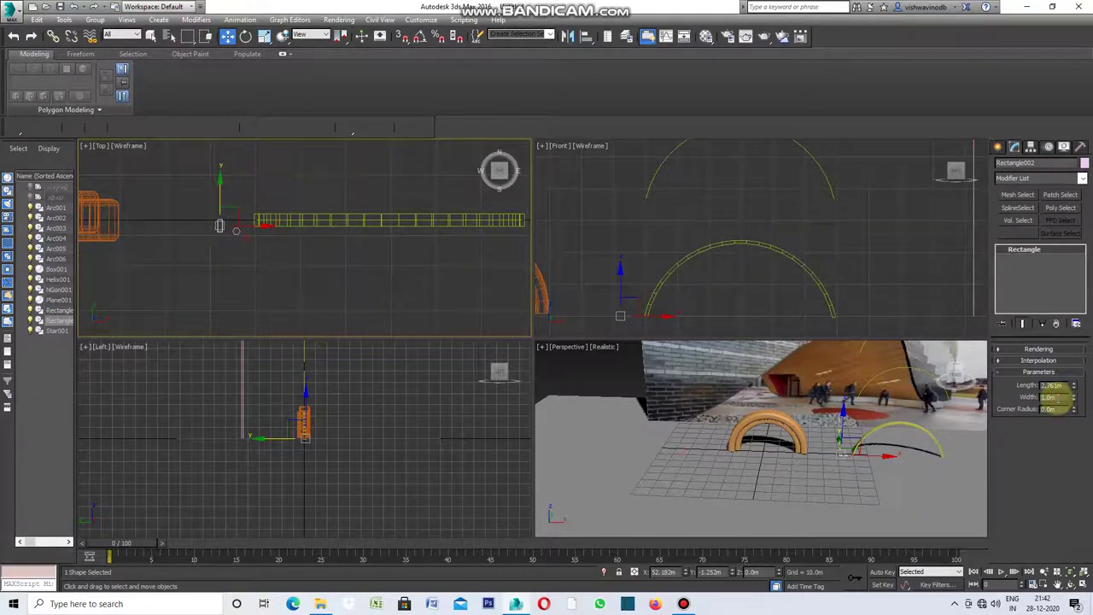
pyautogui.write('2')
pyautogui.press('Return')
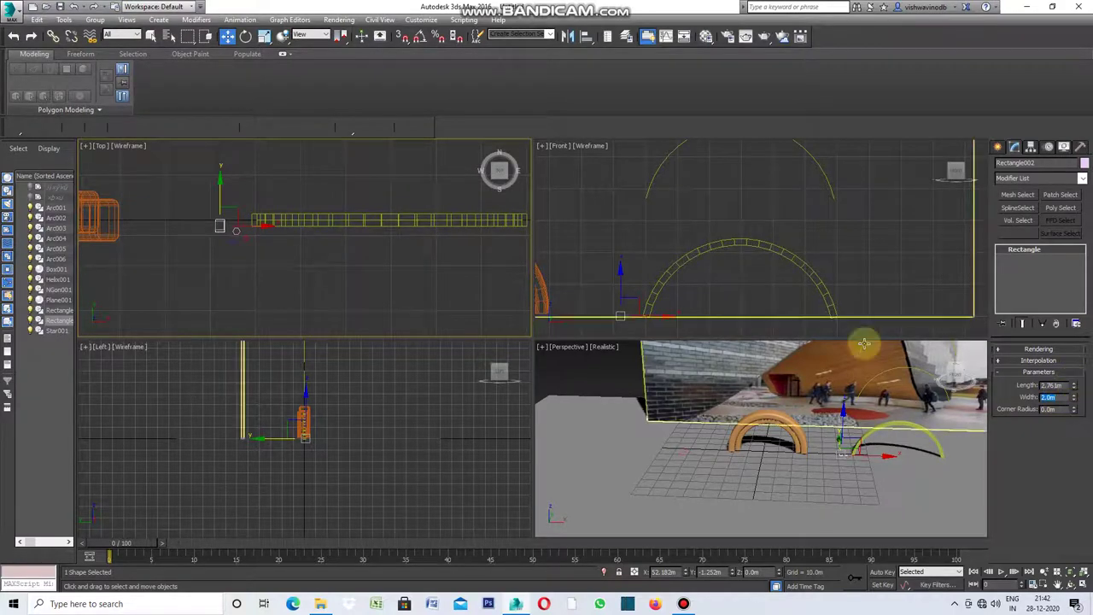
pyautogui.moveTo(751, 231)
pyautogui.mouseDown()
pyautogui.moveTo(710, 265)
pyautogui.moveTo(828, 341)
pyautogui.mouseUp()
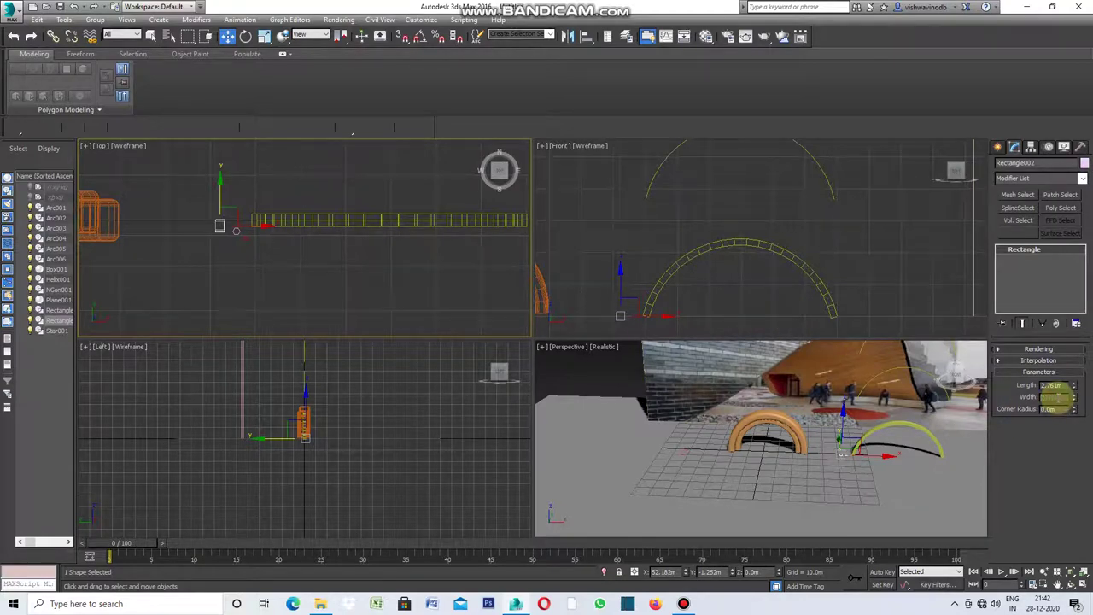
pyautogui.write('3')
pyautogui.press('Return')
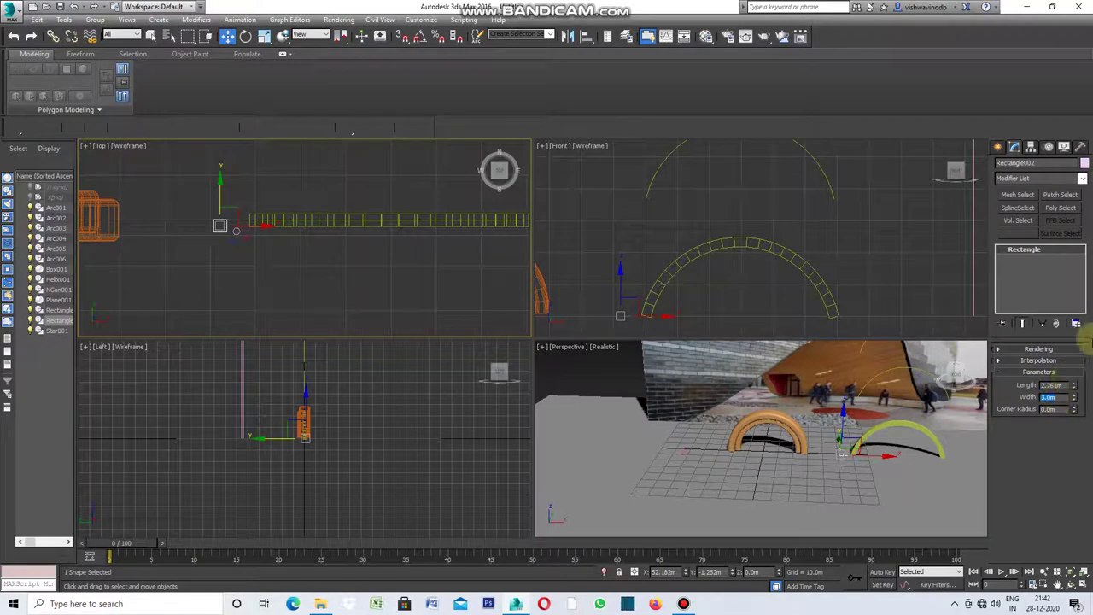
pyautogui.moveTo(842, 453); pyautogui.dragTo(849, 475)
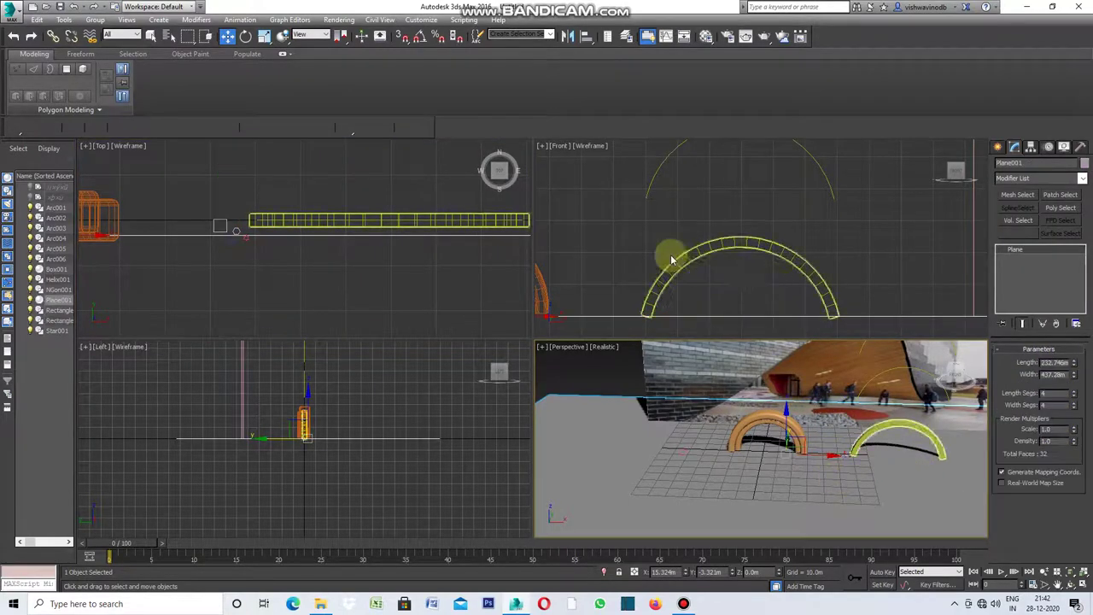
# Step: Maximize the Front viewport and zoom to frame the swept arch
pyautogui.click(541, 150)
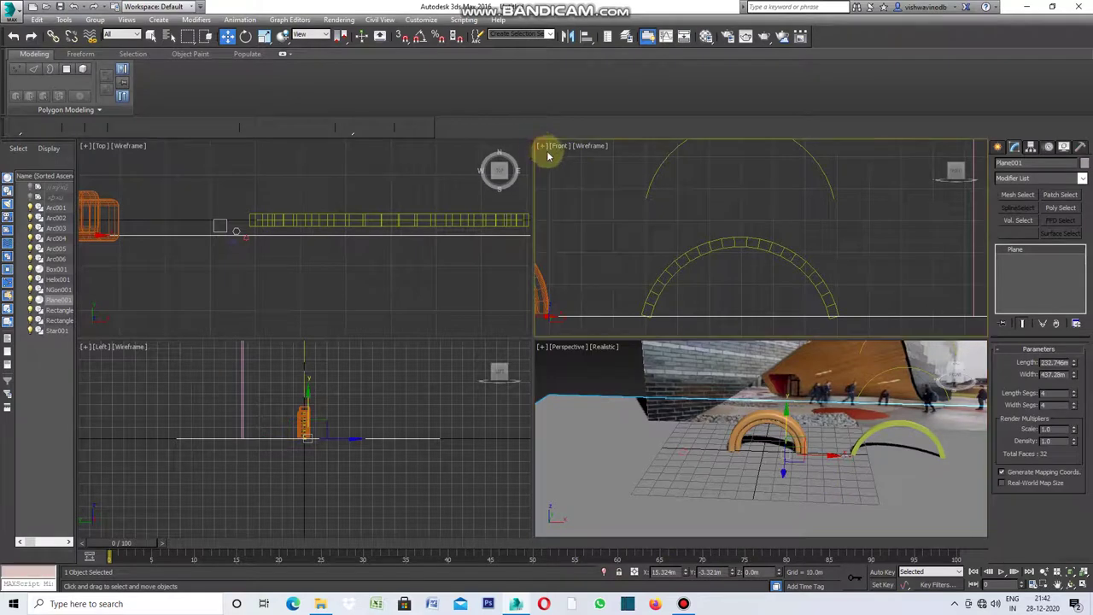
pyautogui.click(542, 150)
pyautogui.click(589, 158)
pyautogui.scroll(-2, 650, 202)
pyautogui.scroll(-1, 657, 201)
pyautogui.scroll(3, 576, 312)
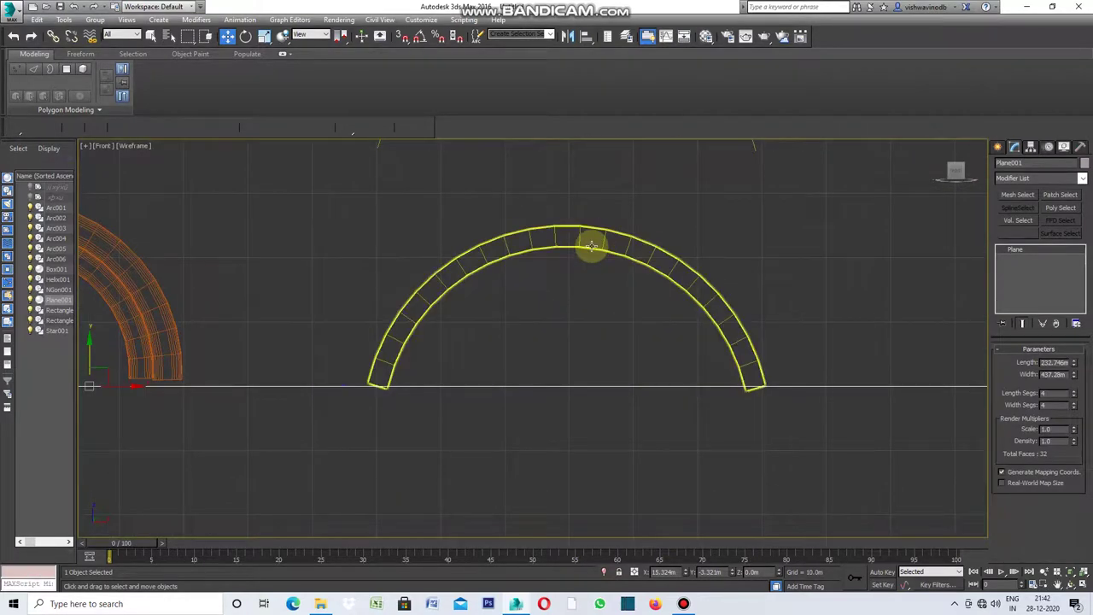
# Step: Shift-scale a smaller copy, Arc007, inside Arc003, then restore the four viewports
pyautogui.click(591, 248)
pyautogui.click(265, 36)
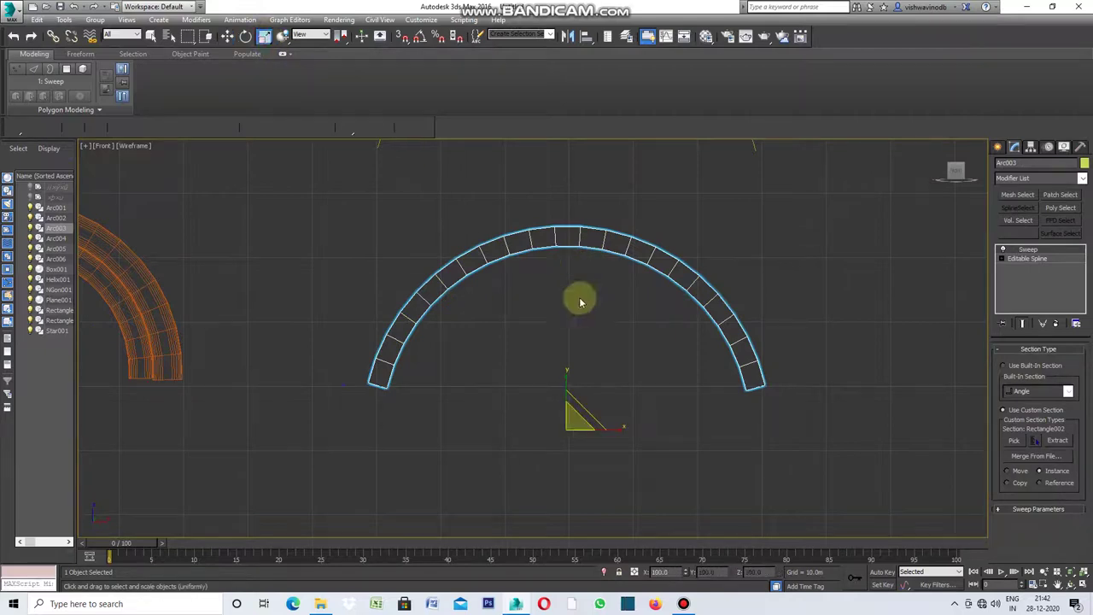
pyautogui.moveTo(581, 401); pyautogui.dragTo(579, 414)
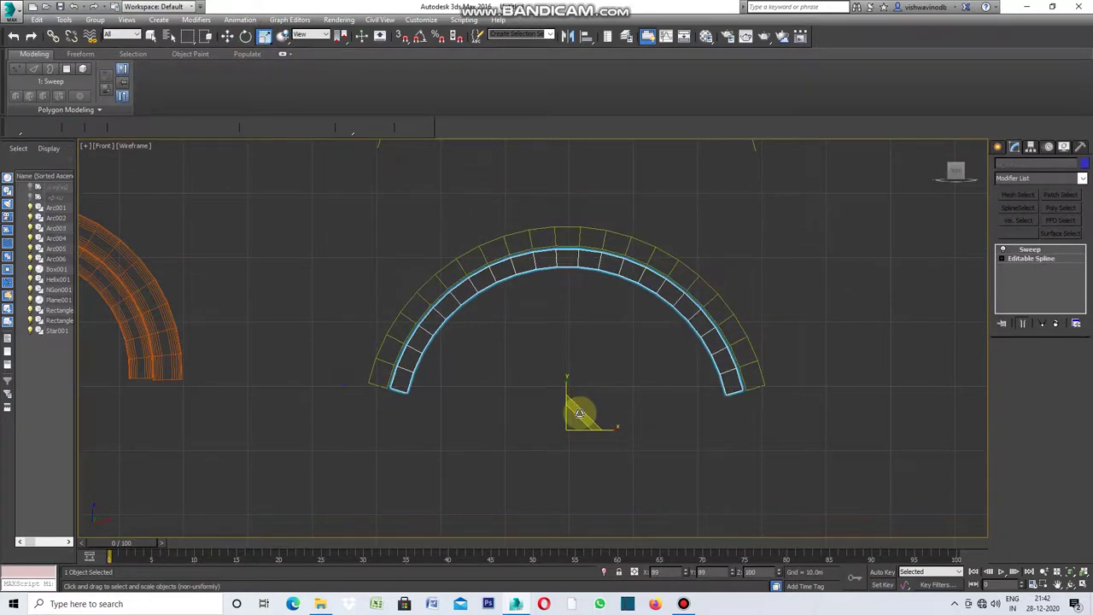
pyautogui.keyDown('shift'); pyautogui.moveTo(579, 413); pyautogui.dragTo(597, 435); pyautogui.keyUp('shift')
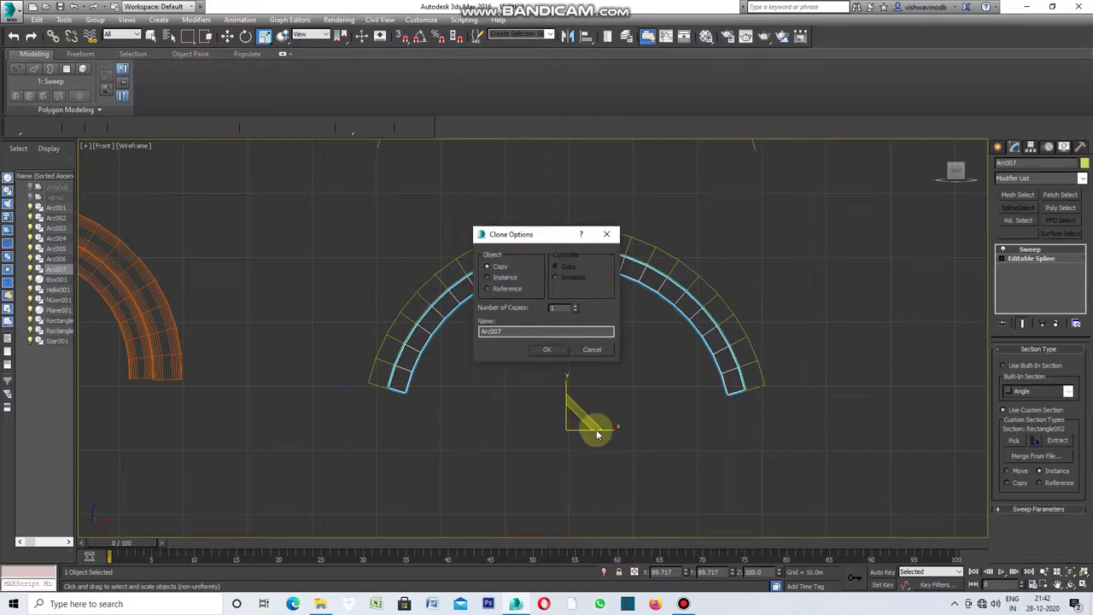
pyautogui.click(545, 350)
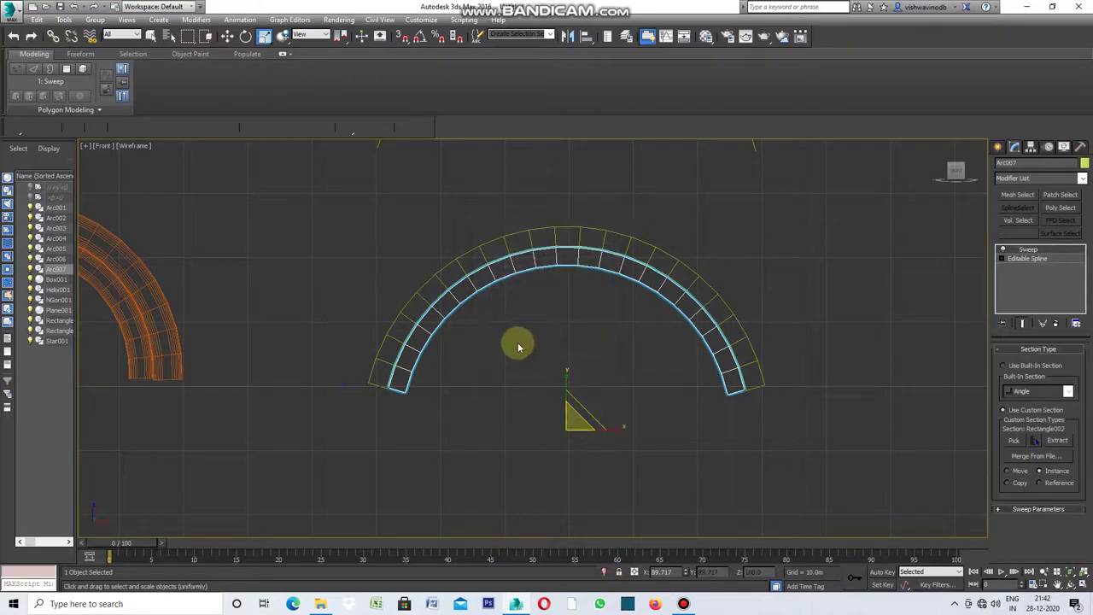
pyautogui.click(84, 146)
pyautogui.click(99, 156)
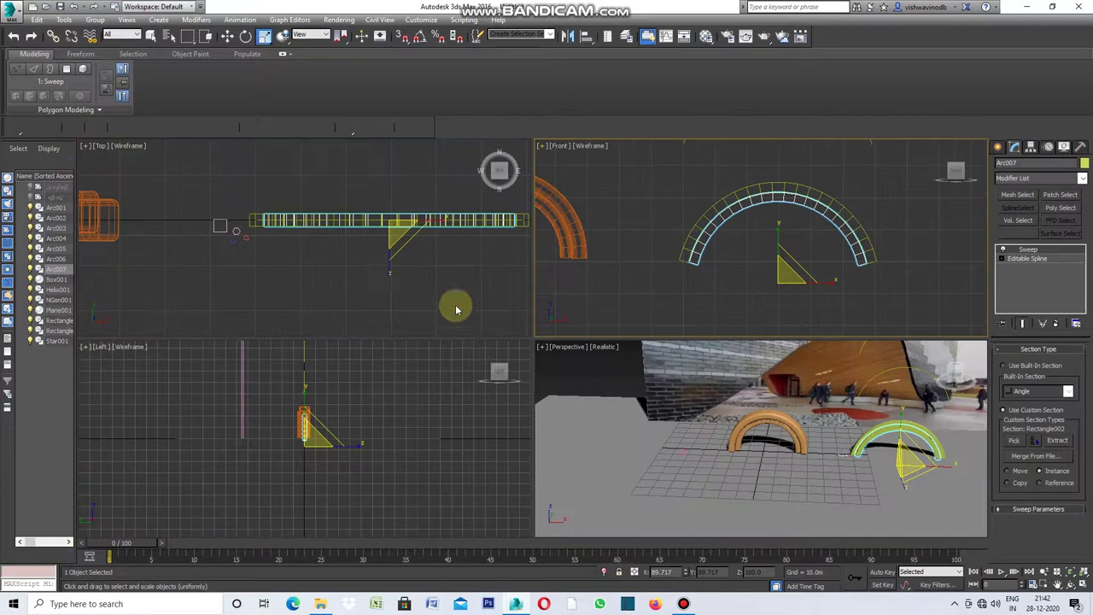
# Step: In a maximized Top view, nudge Arc007 slightly along Y, then restore four viewports
pyautogui.scroll(-2, 309, 249)
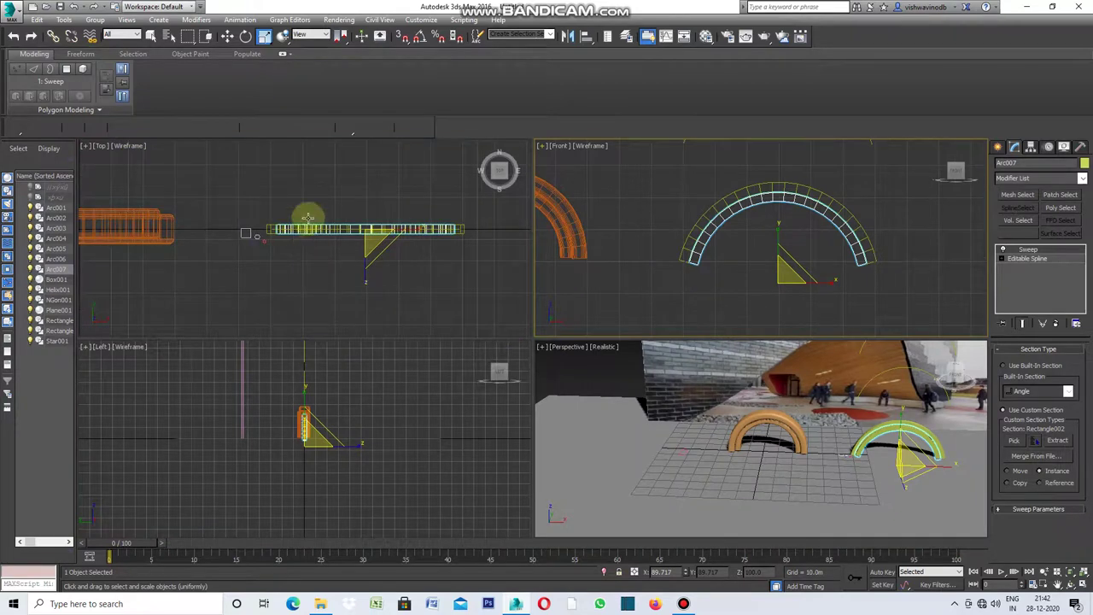
pyautogui.click(228, 36)
pyautogui.click(365, 248)
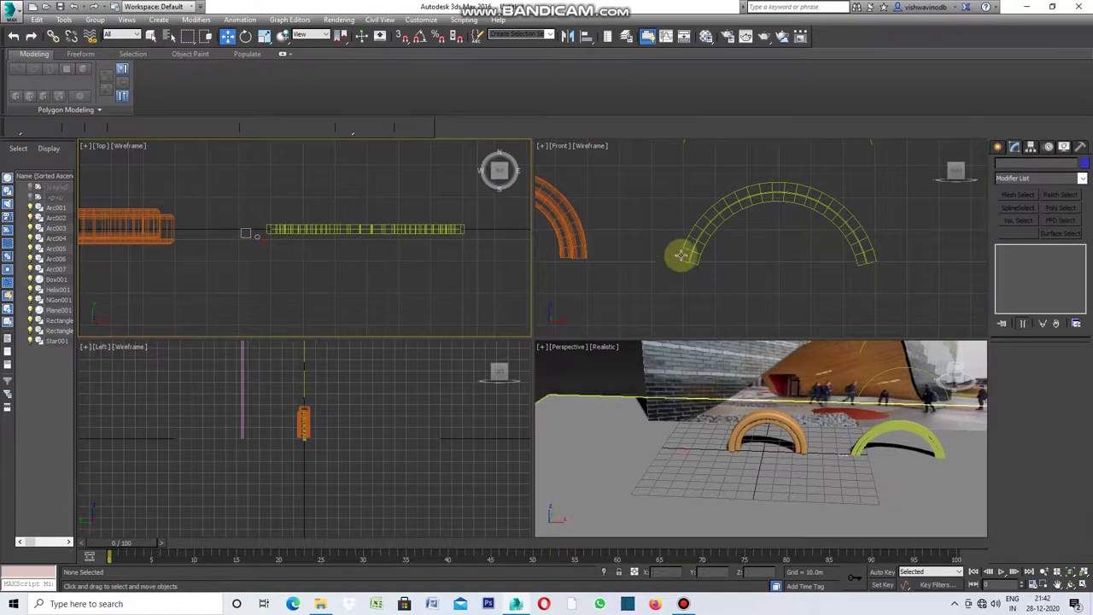
pyautogui.click(708, 232)
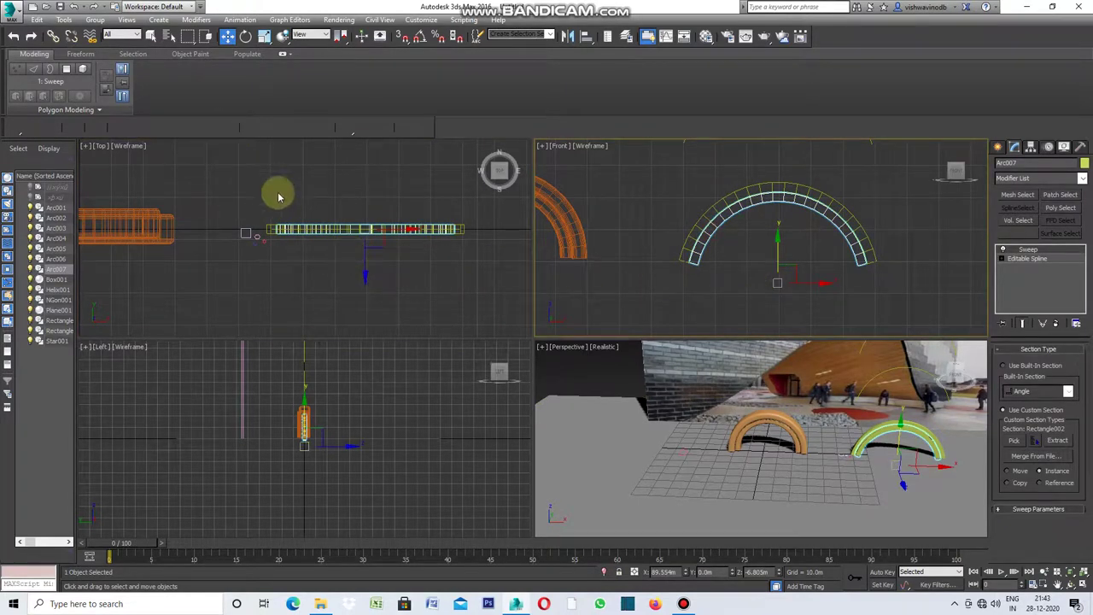
pyautogui.click(86, 147)
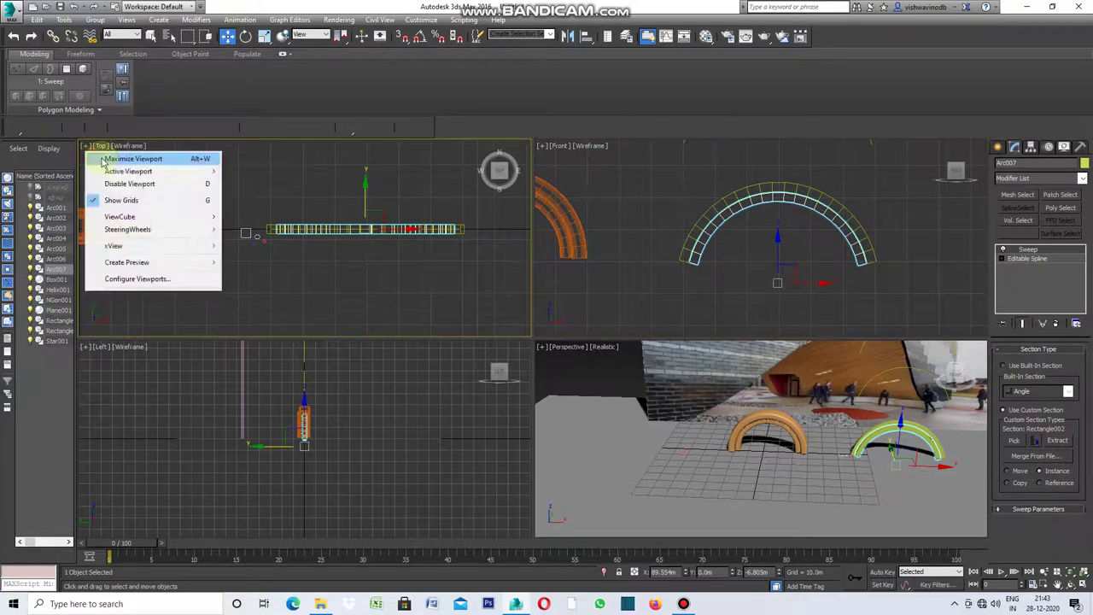
pyautogui.click(115, 156)
pyautogui.moveTo(654, 292); pyautogui.dragTo(653, 300)
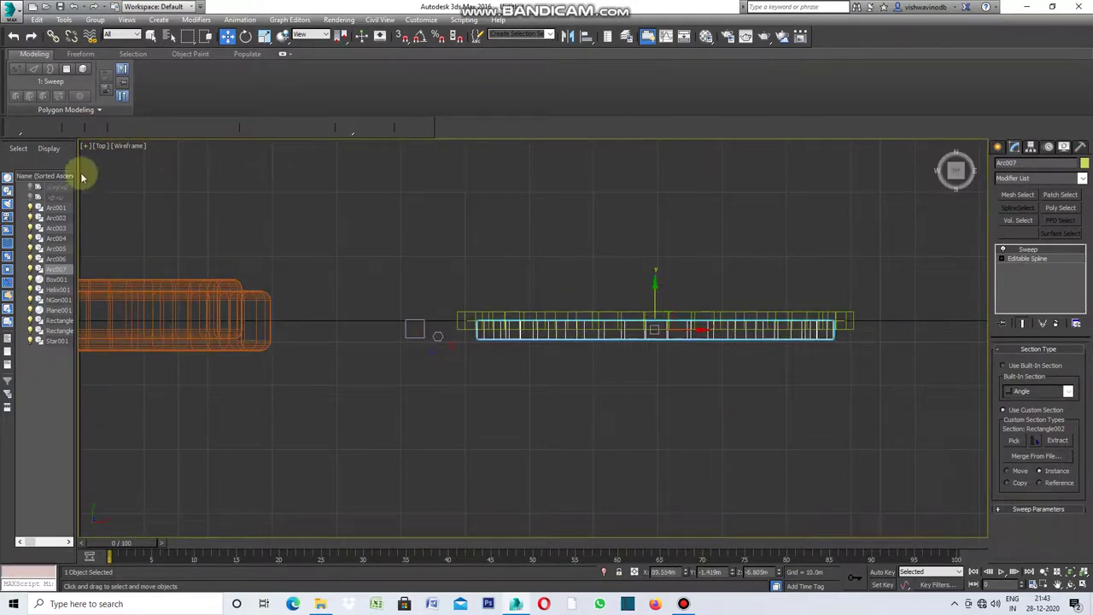
pyautogui.click(86, 147)
pyautogui.click(116, 156)
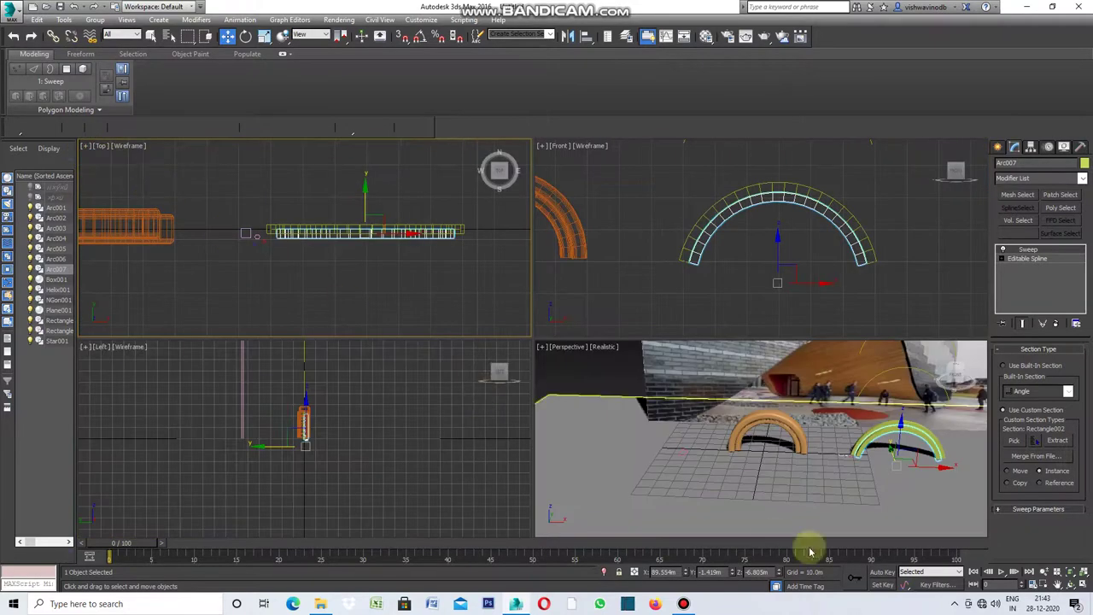
# Step: Maximize the Perspective view and select the plain arc Arc004
pyautogui.click(828, 505)
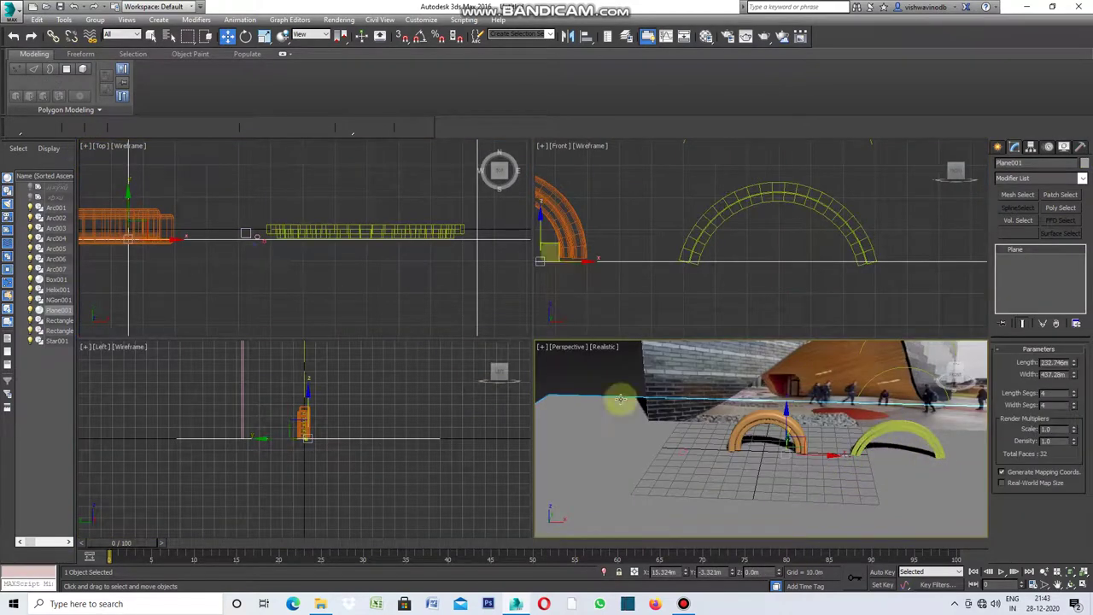
pyautogui.click(543, 347)
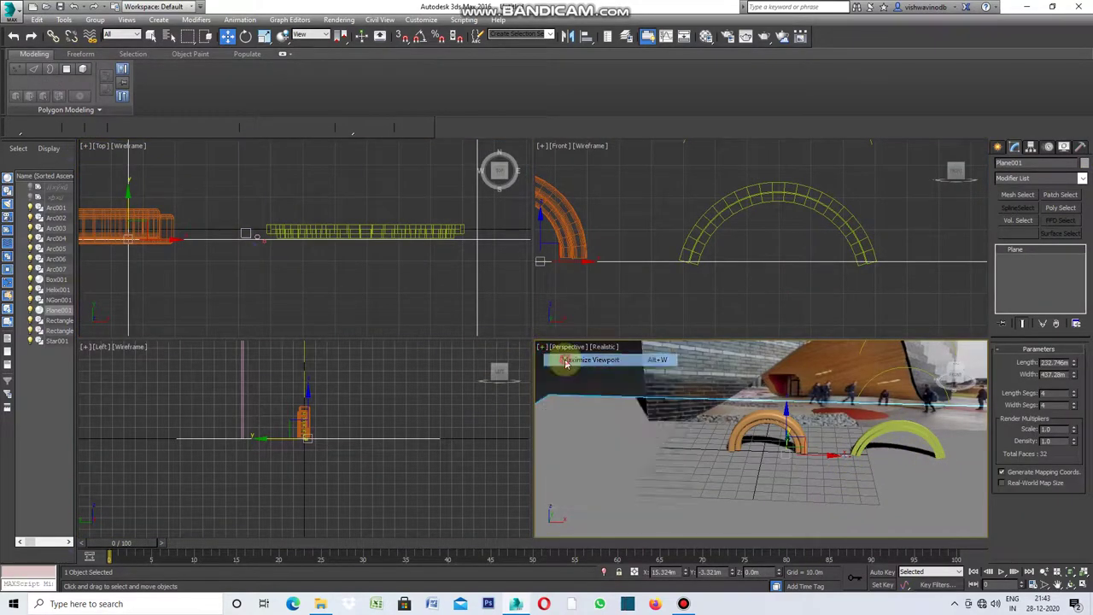
pyautogui.click(566, 359)
pyautogui.click(777, 205)
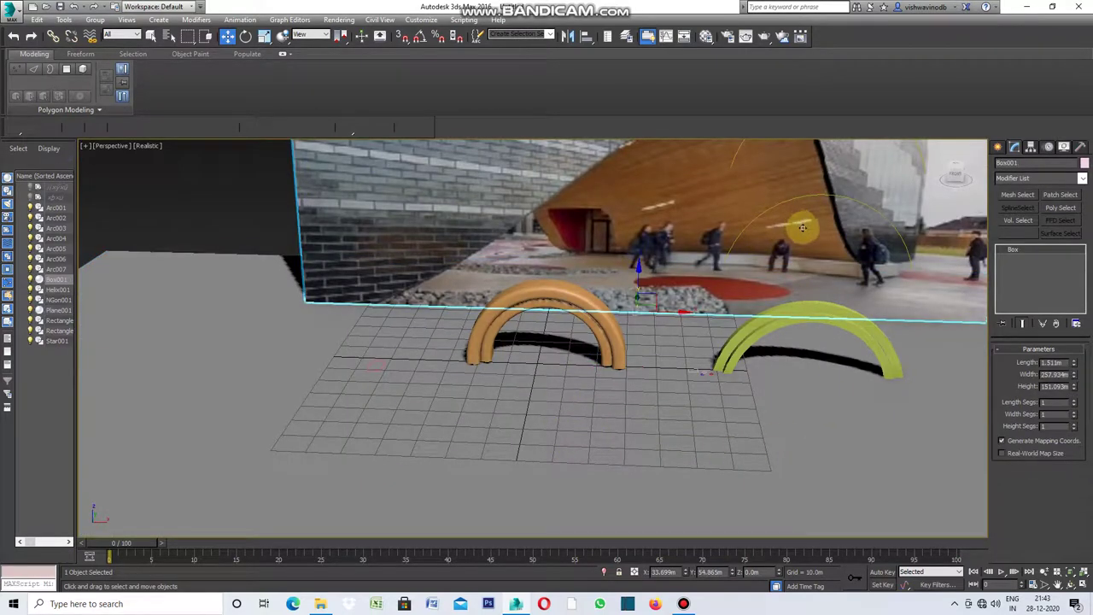
pyautogui.click(152, 36)
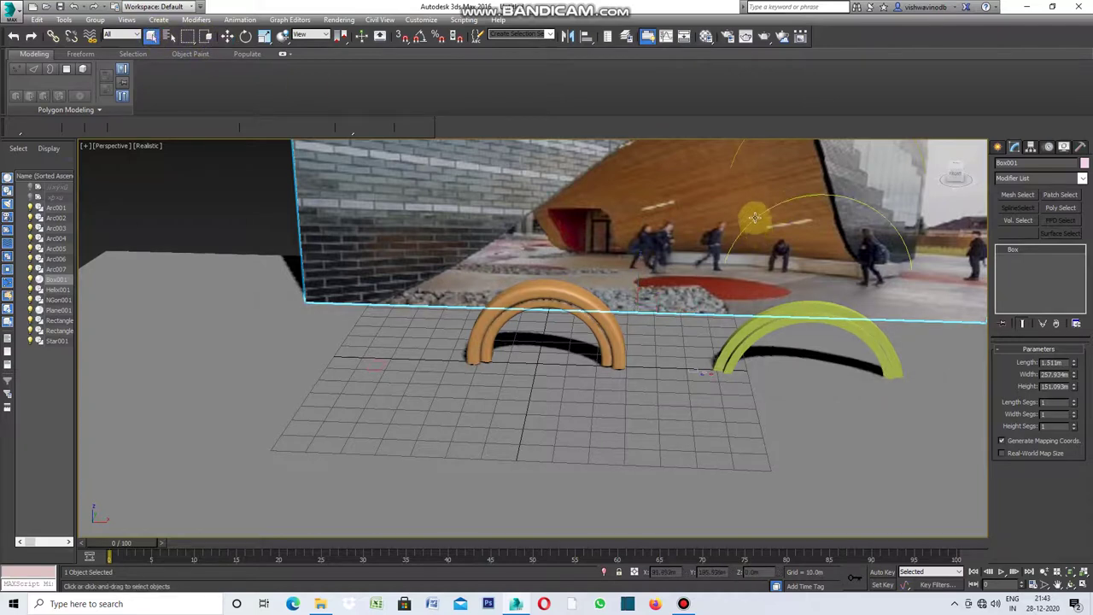
pyautogui.click(752, 224)
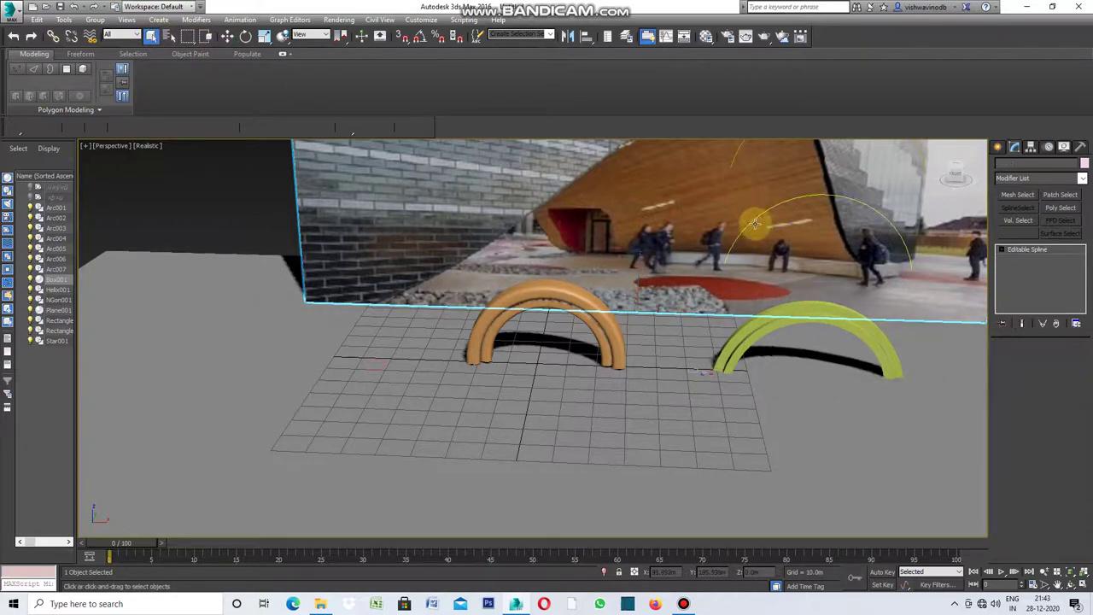
pyautogui.click(1083, 181)
# Step: Sweep the top arc into a solid arch and make it white
pyautogui.click(1037, 359)
pyautogui.click(1083, 163)
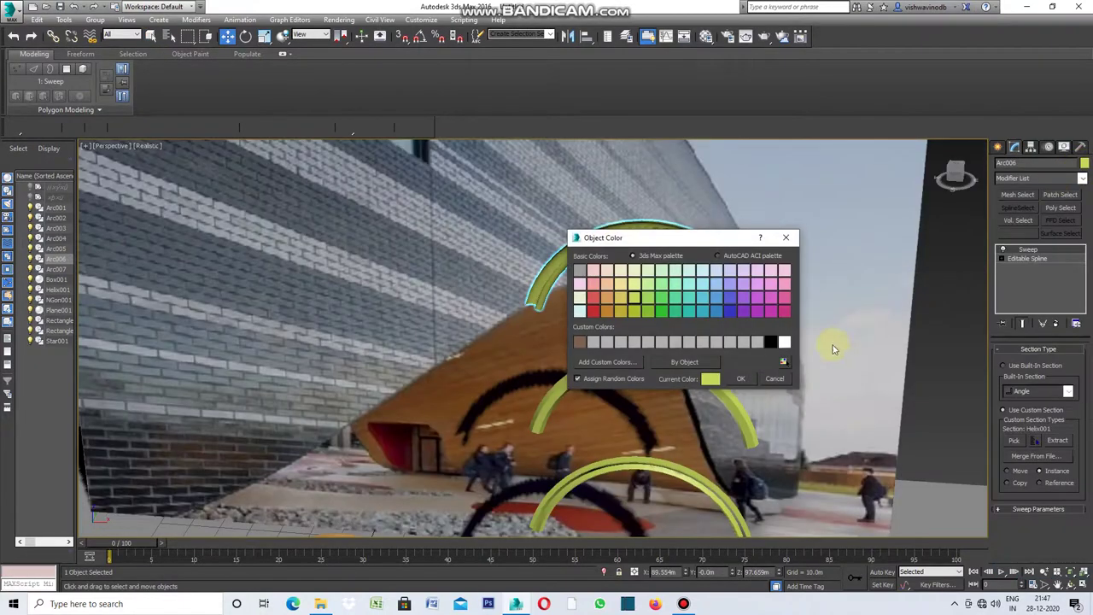
pyautogui.click(785, 343)
pyautogui.click(741, 378)
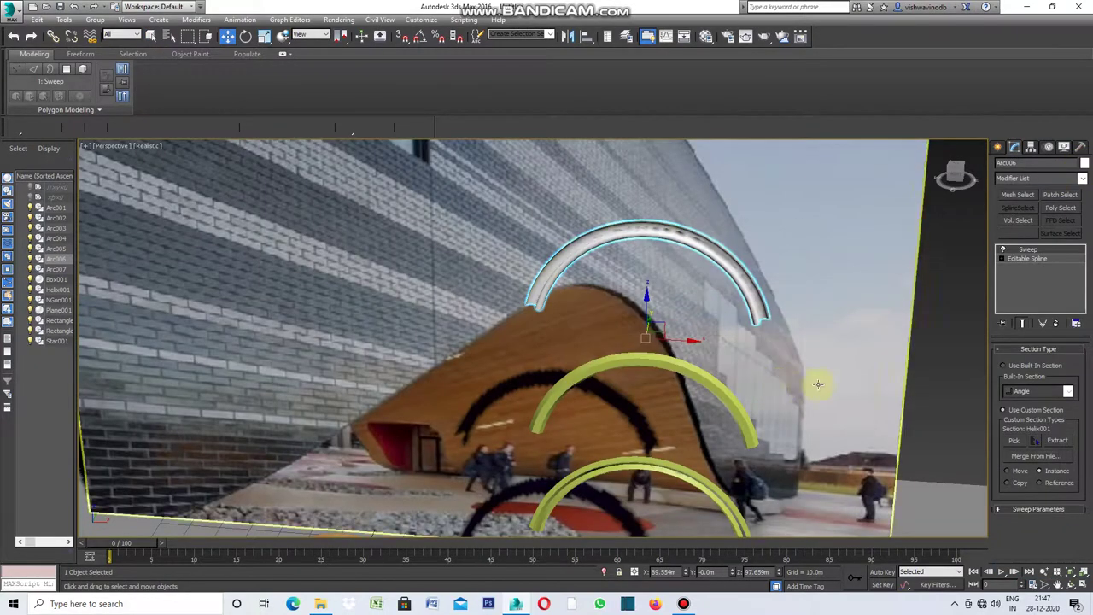
pyautogui.click(786, 391)
# Step: Make the middle arch Arc005 black, then bring up the colour choices for the lower arch Arc004
pyautogui.click(729, 396)
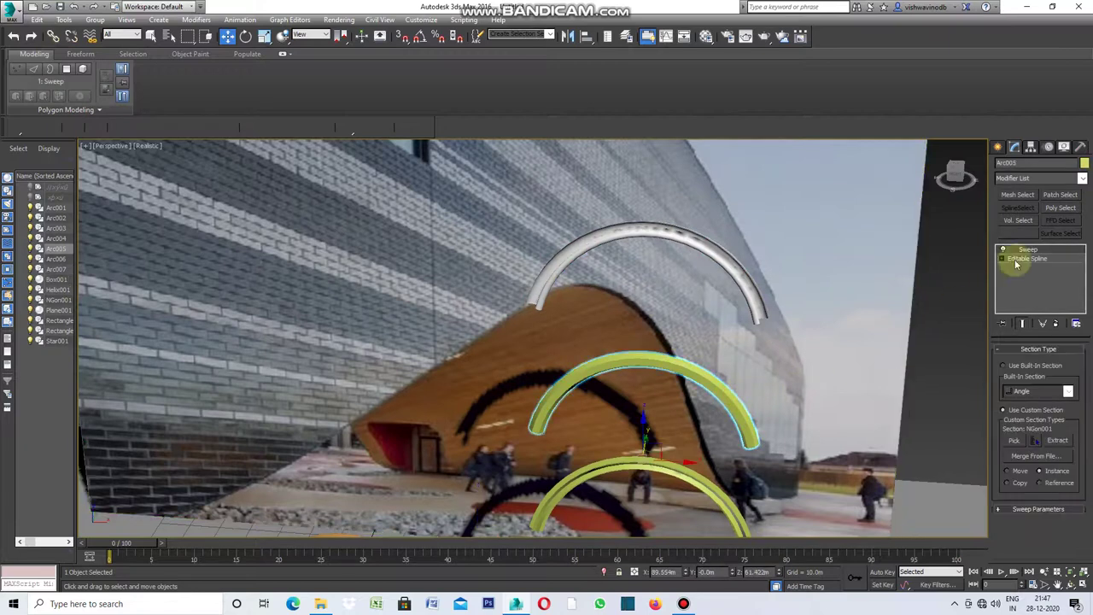
pyautogui.click(1084, 163)
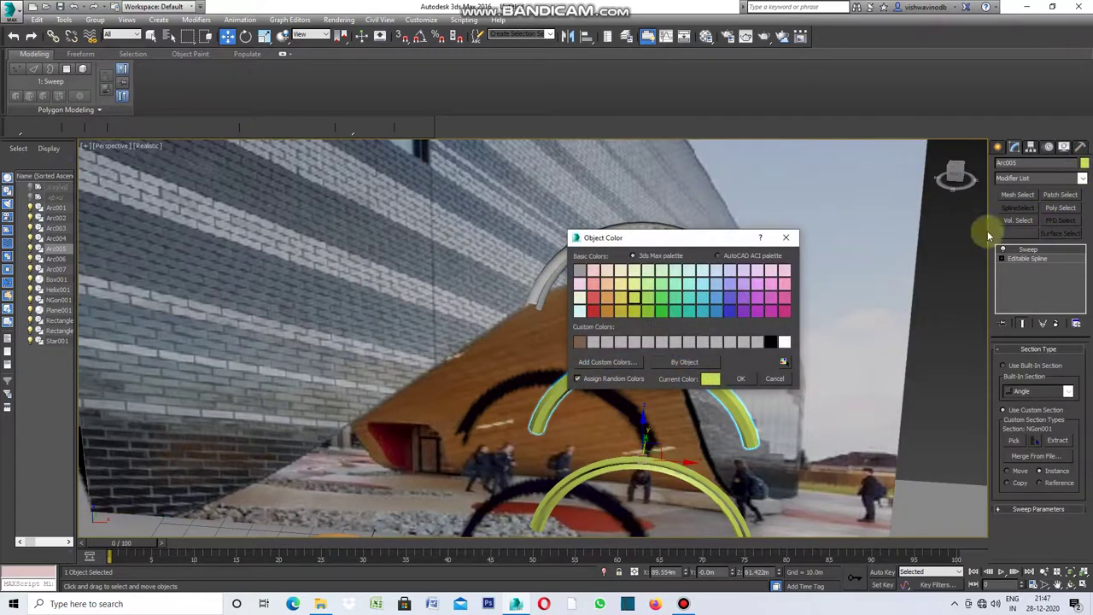
pyautogui.click(740, 379)
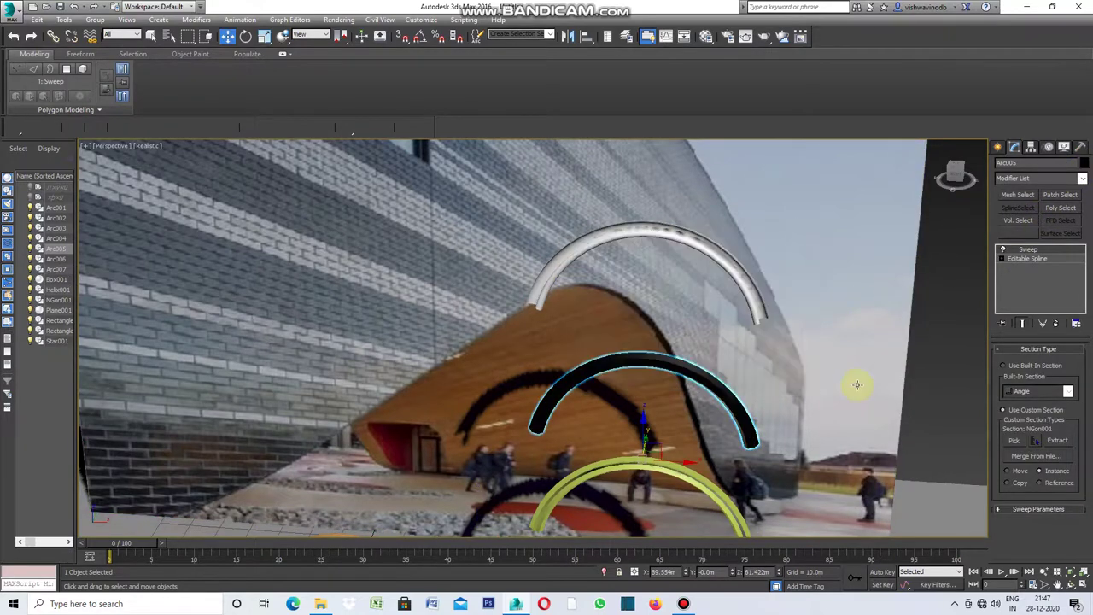
pyautogui.click(757, 464)
pyautogui.click(699, 490)
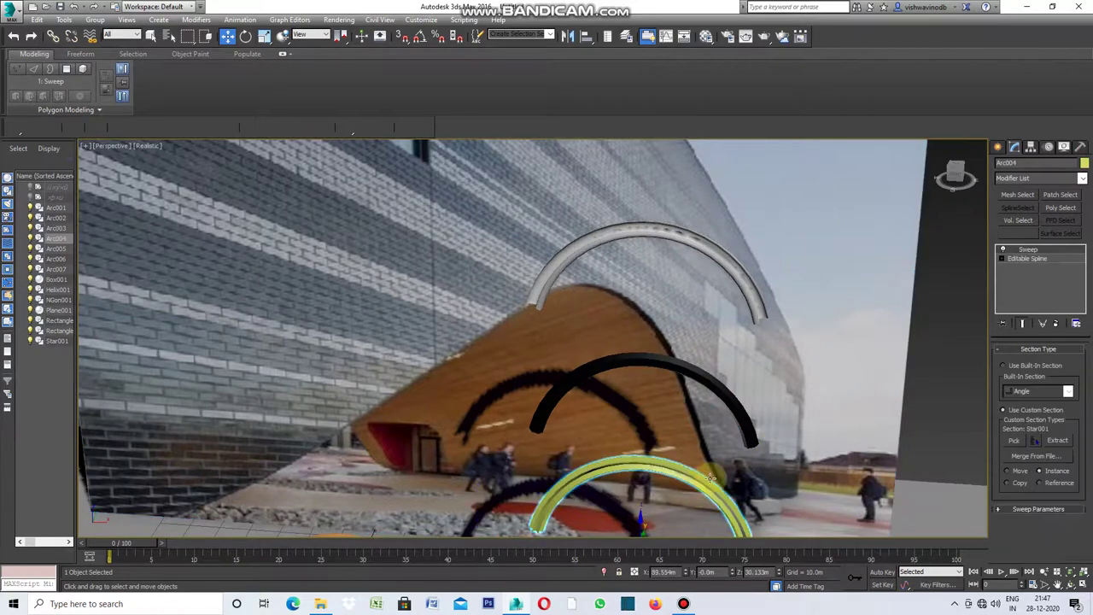
pyautogui.click(1084, 163)
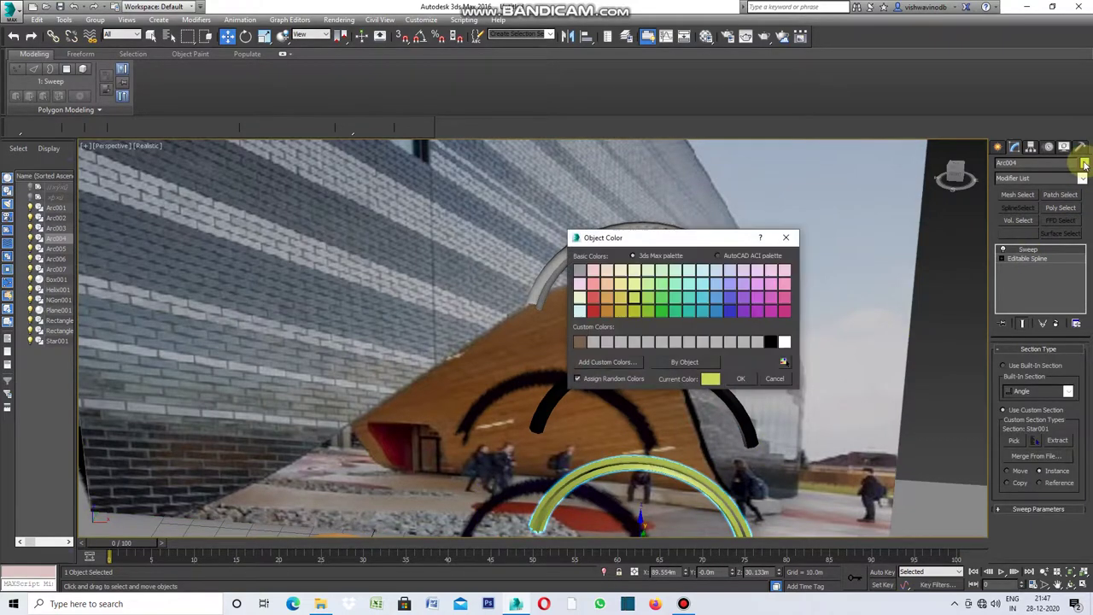